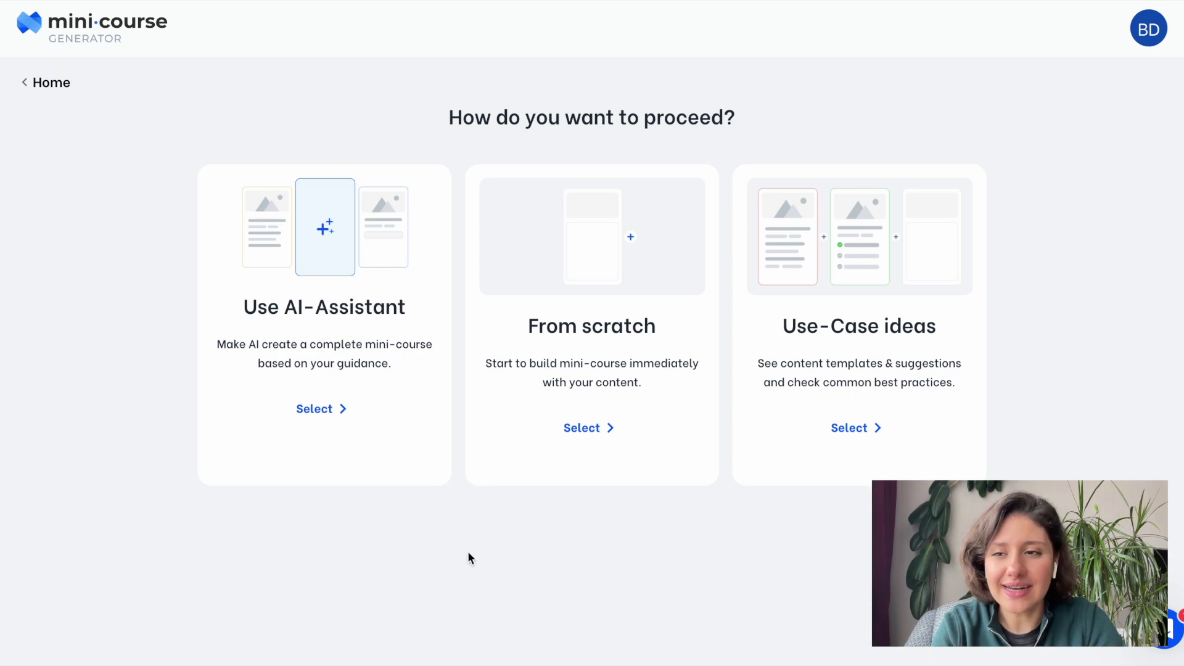
- Start an AI-assisted LinkedIn Carousel course as 'Startup coach' for 'young entrepreneurs' about tips for young tech startups
click(412, 439)
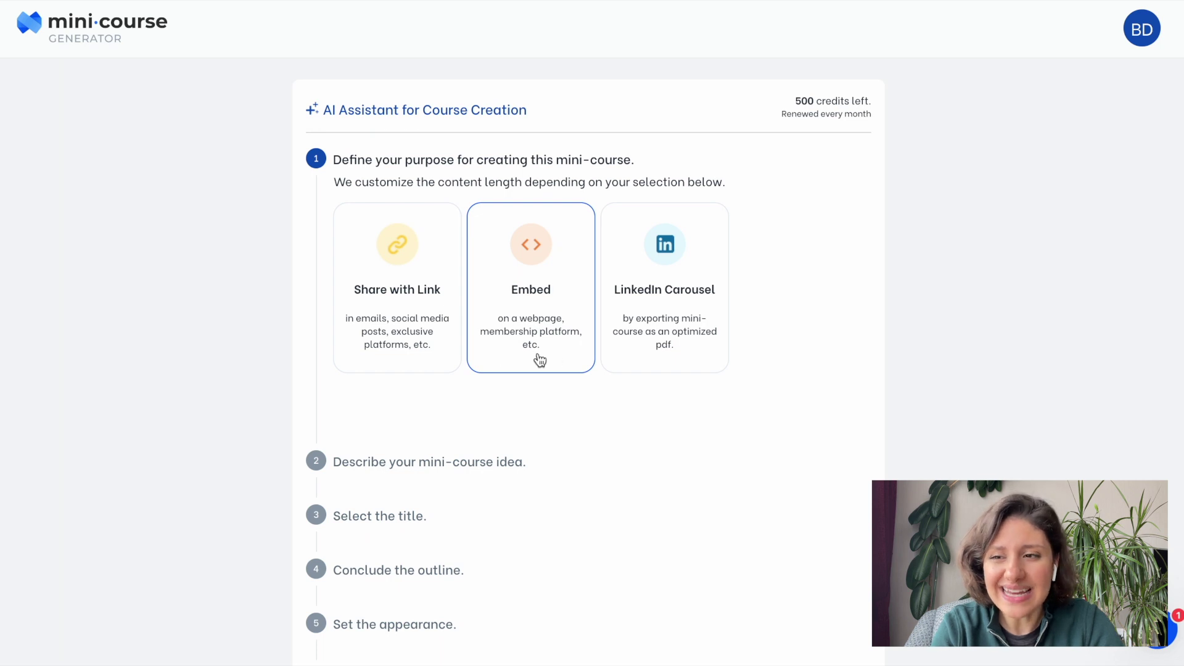
click(633, 370)
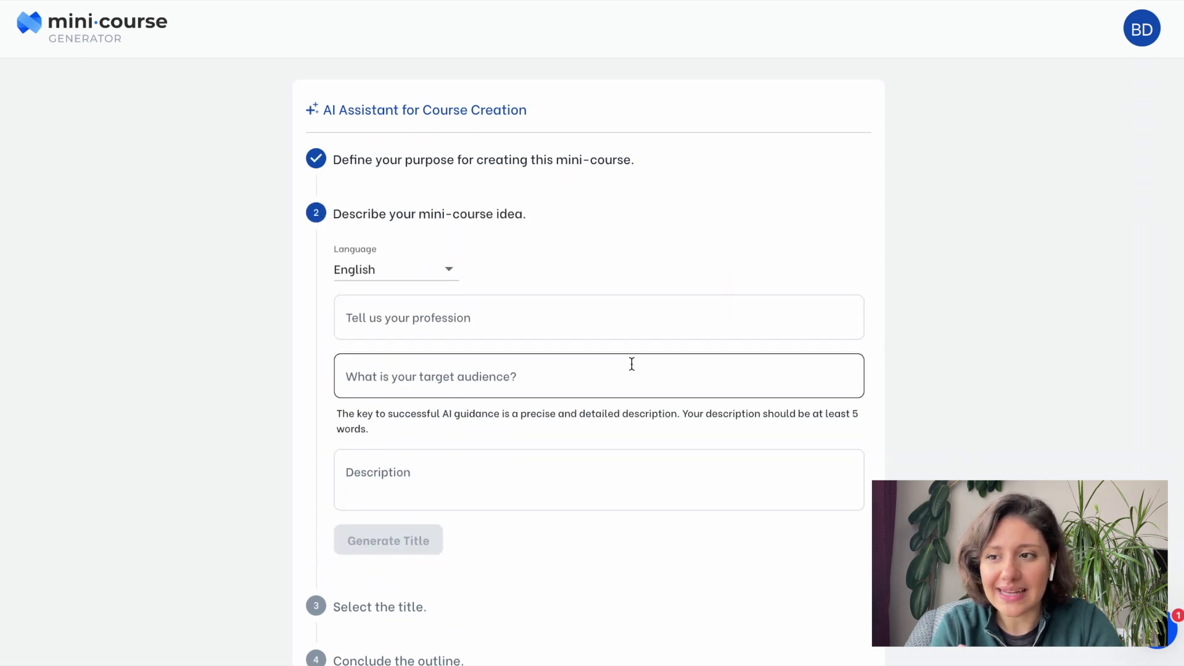
click(608, 322)
text(Startup coach)
click(590, 378)
text(young entrepreneurs)
click(579, 460)
text(a course about tips for young tech startups)
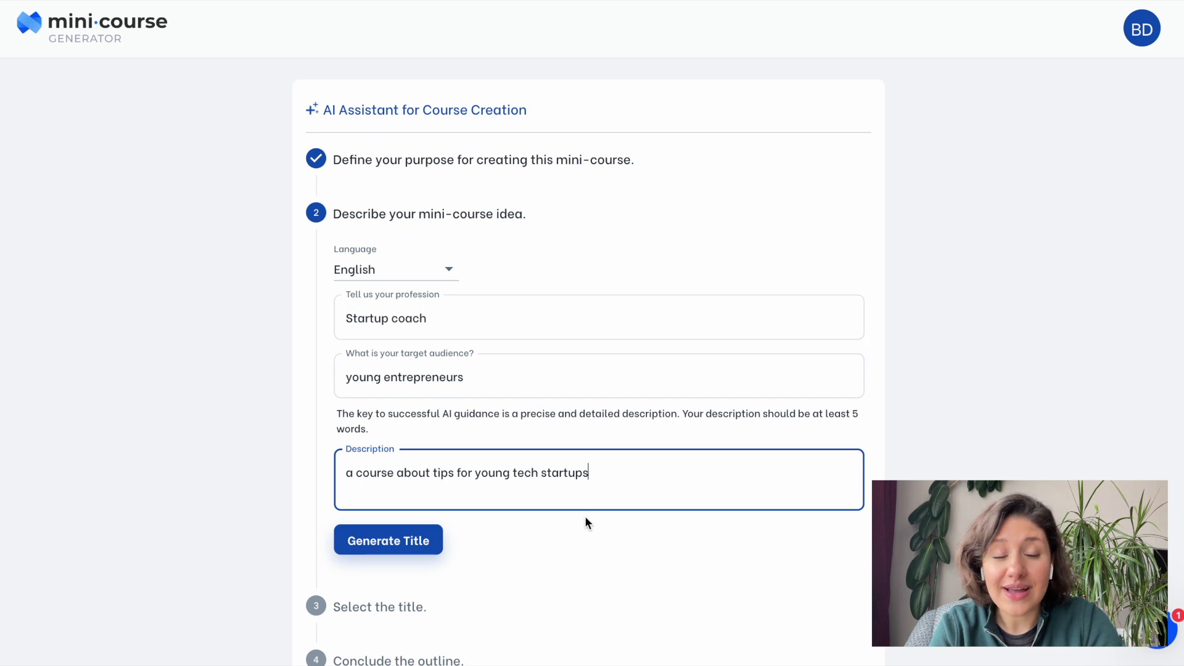
- Choose the '5 Actionable Strategies for Tech Startups to Accelerate Growth' title and accept its generated five-section outline
click(432, 550)
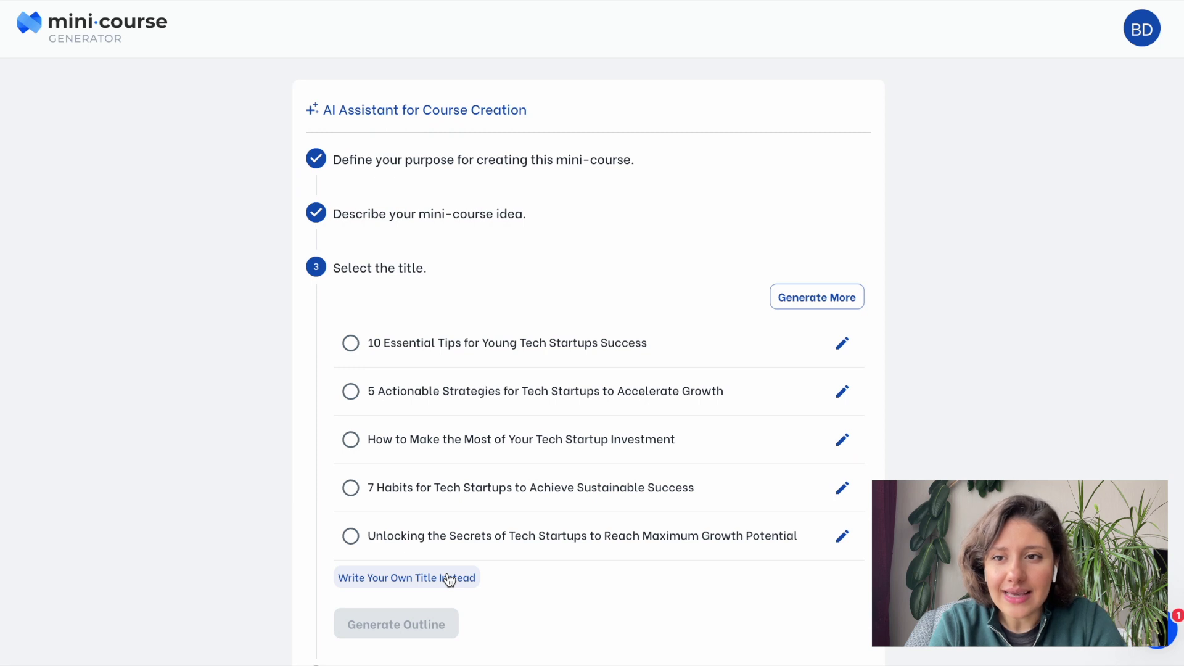
click(479, 392)
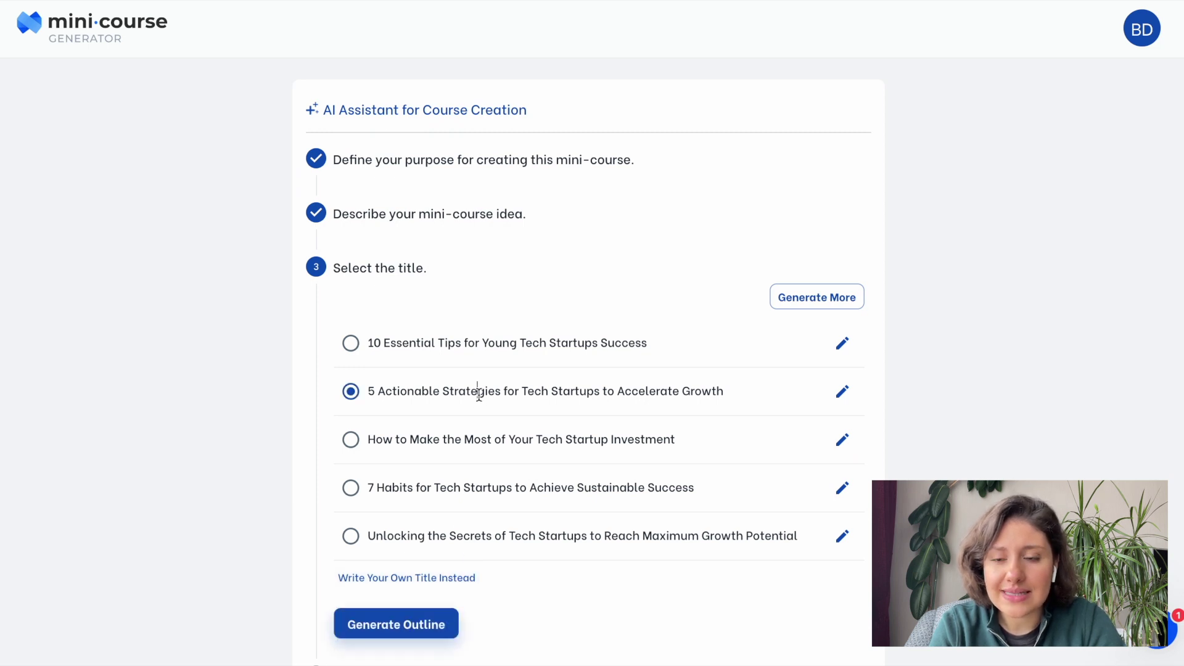
click(453, 632)
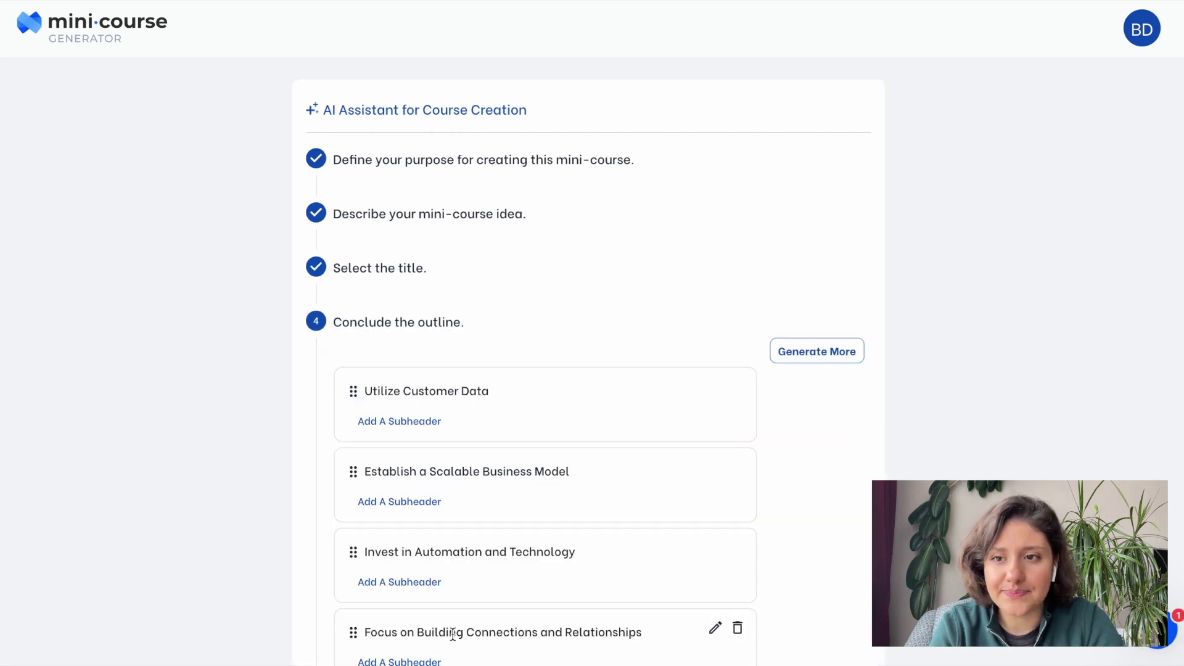
scroll(453, 634, down, 3)
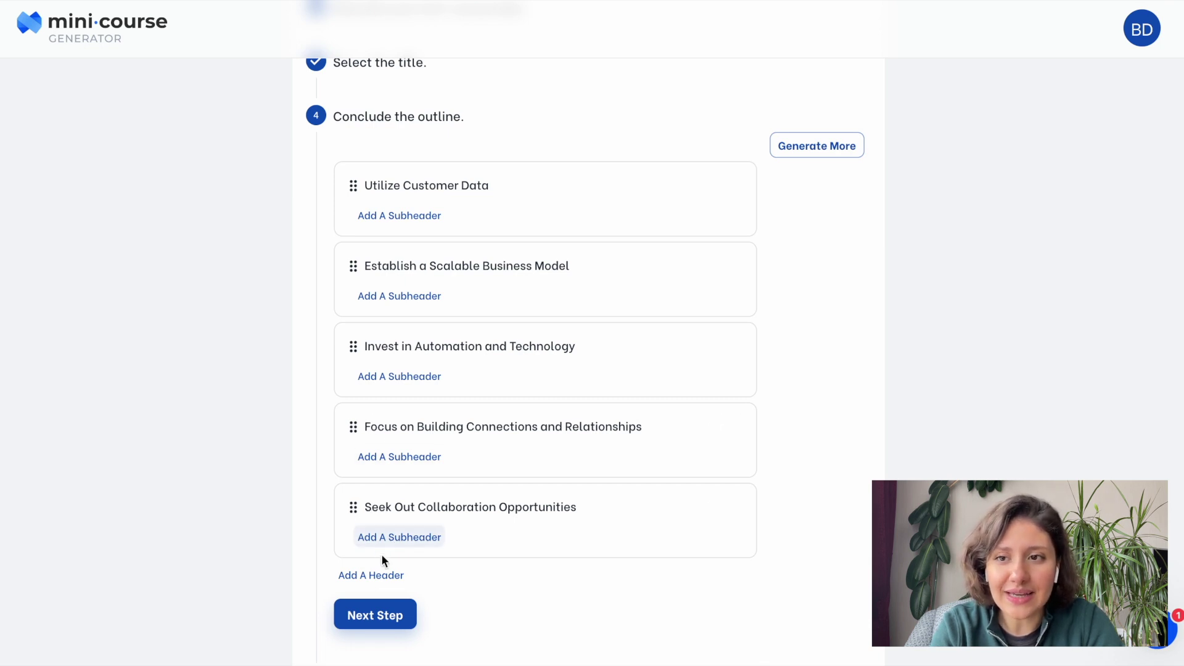
click(383, 630)
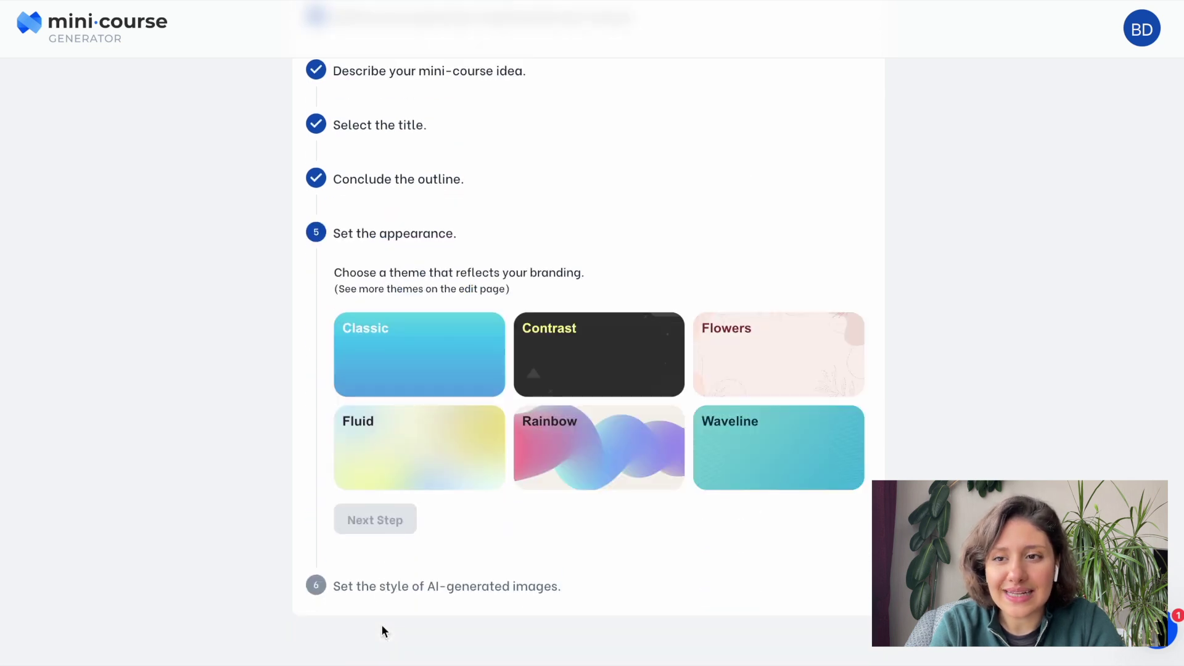
- Apply the Fluid theme, keep AI images on in Sketch Art style, and generate the mini-course
click(449, 455)
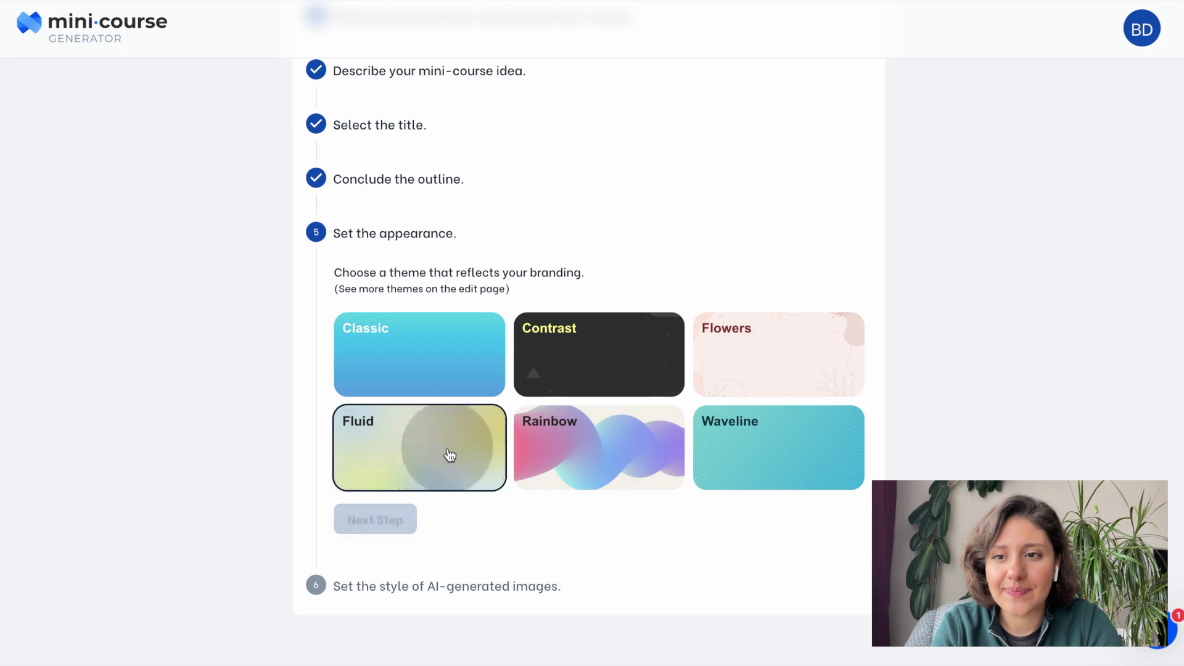
click(408, 528)
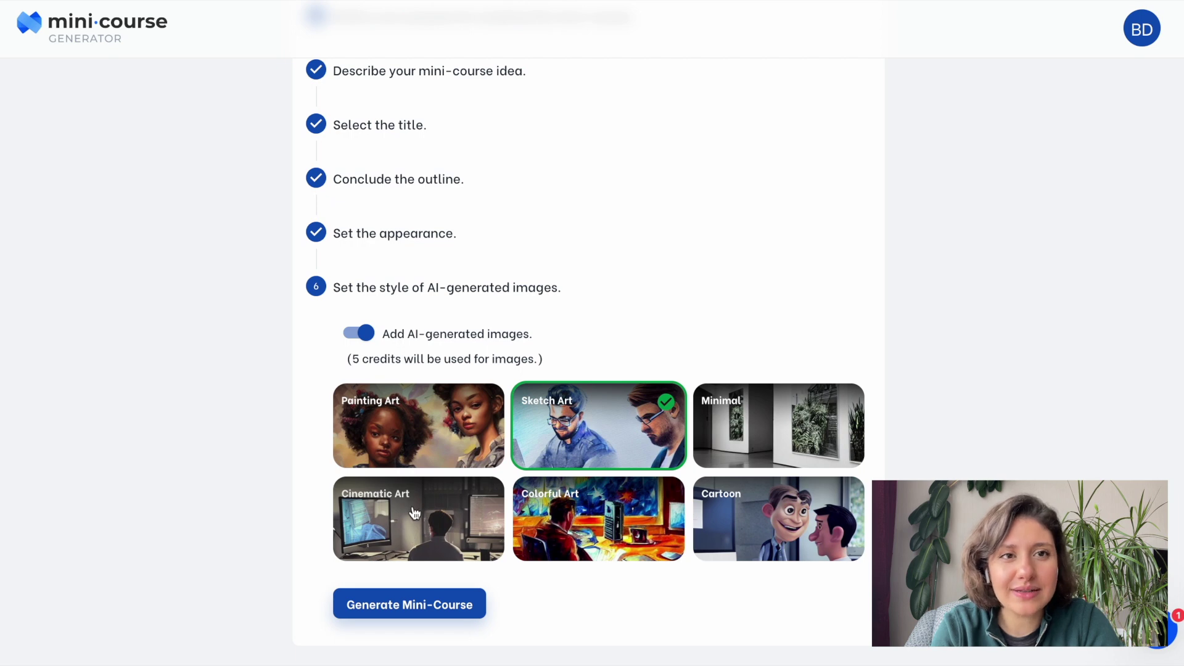
click(359, 336)
click(359, 336)
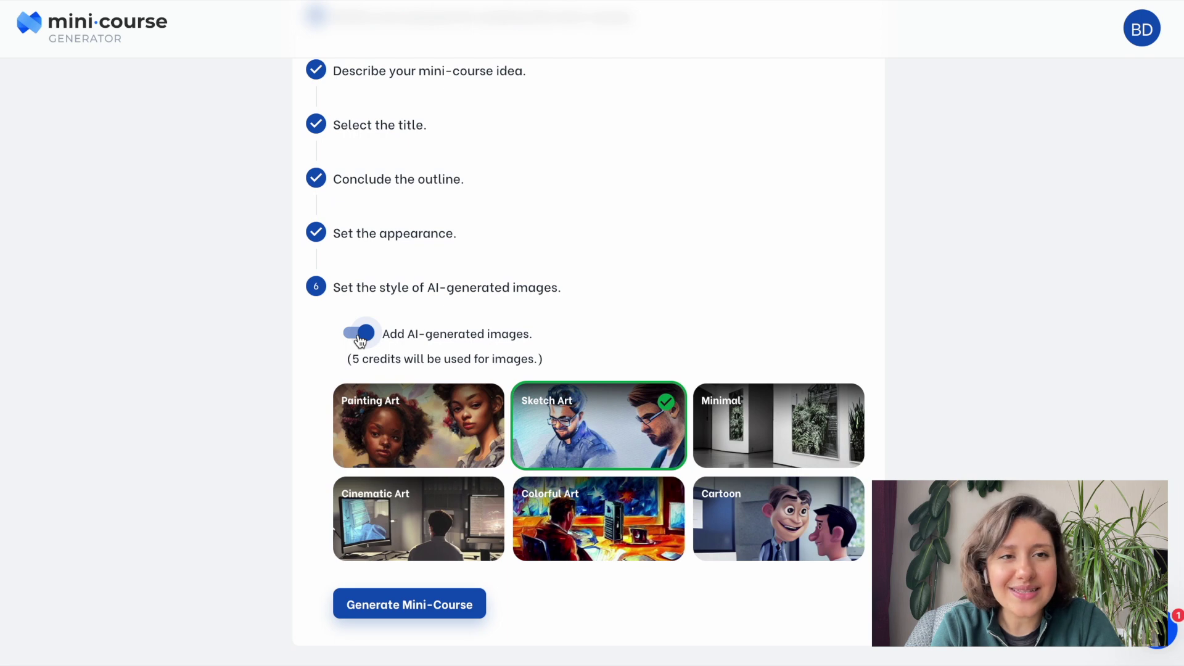
click(410, 612)
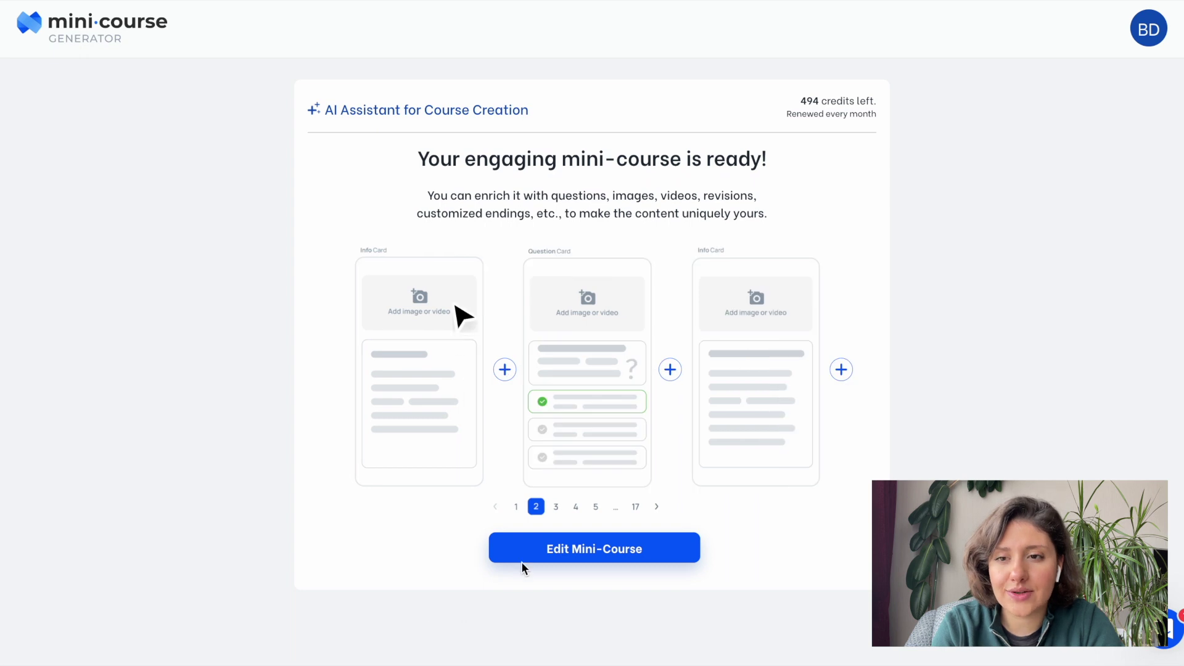
- Open the generated course in the editor and review the Utilize Customer Data slide on page 1
click(558, 547)
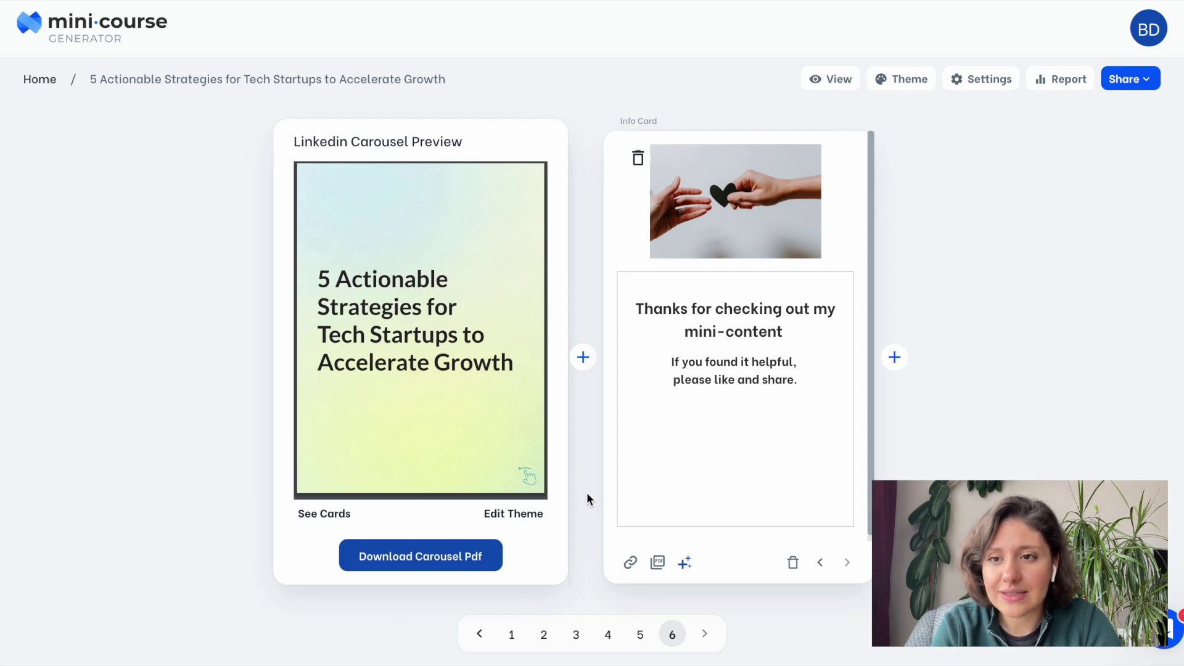
click(512, 642)
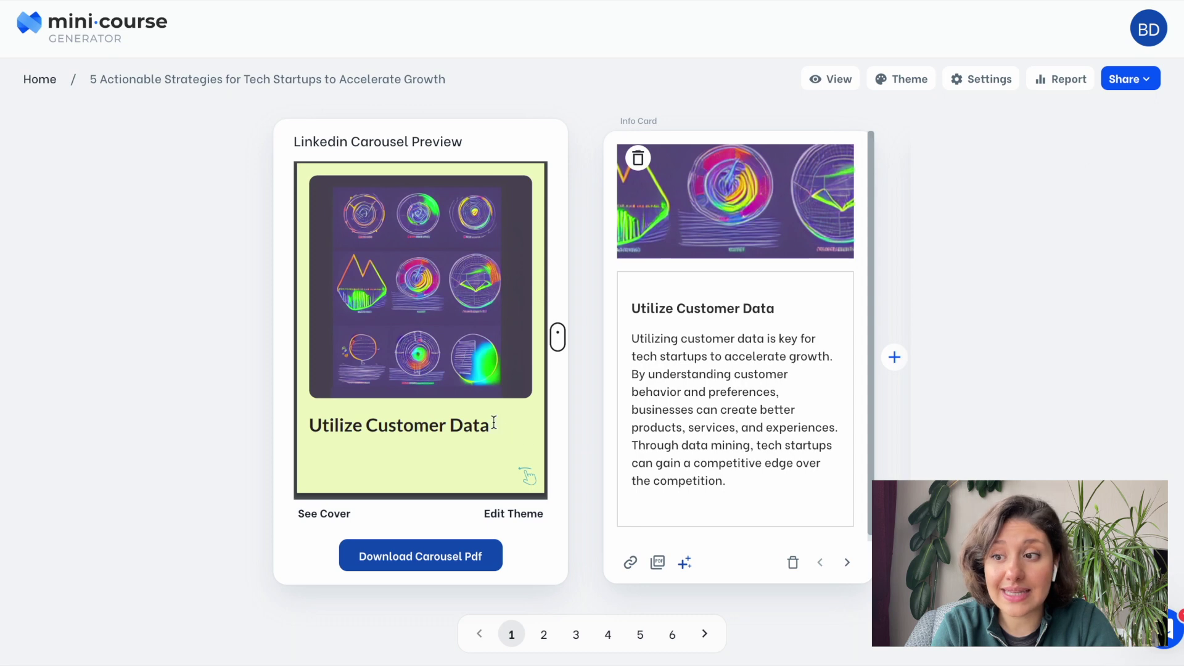
scroll(494, 422, down, 1)
scroll(494, 422, down, 5)
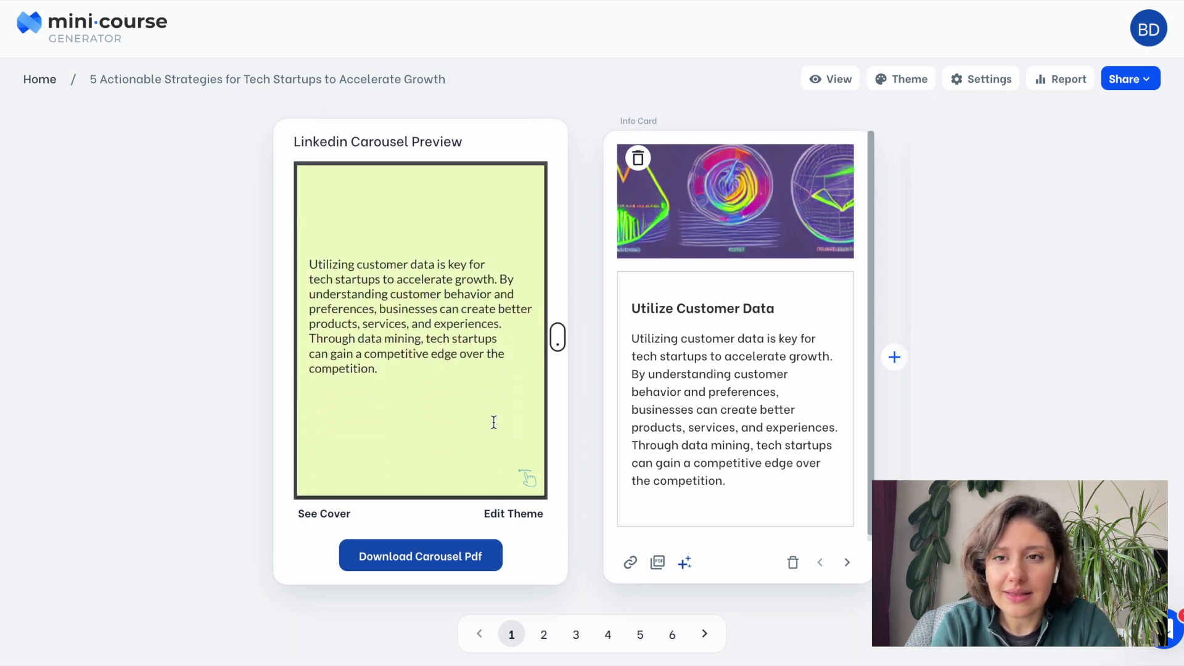
- Go to the page 2 Establish a Scalable Business Model slide and select its body text
click(546, 639)
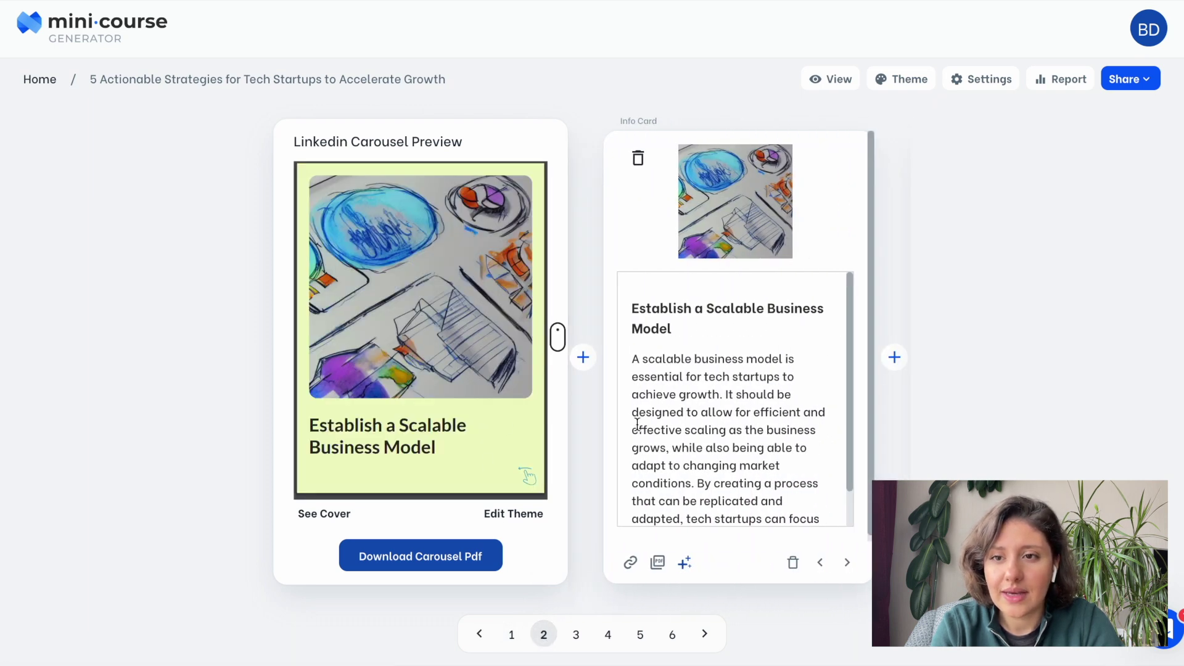
scroll(475, 414, down, 1)
scroll(476, 415, down, 5)
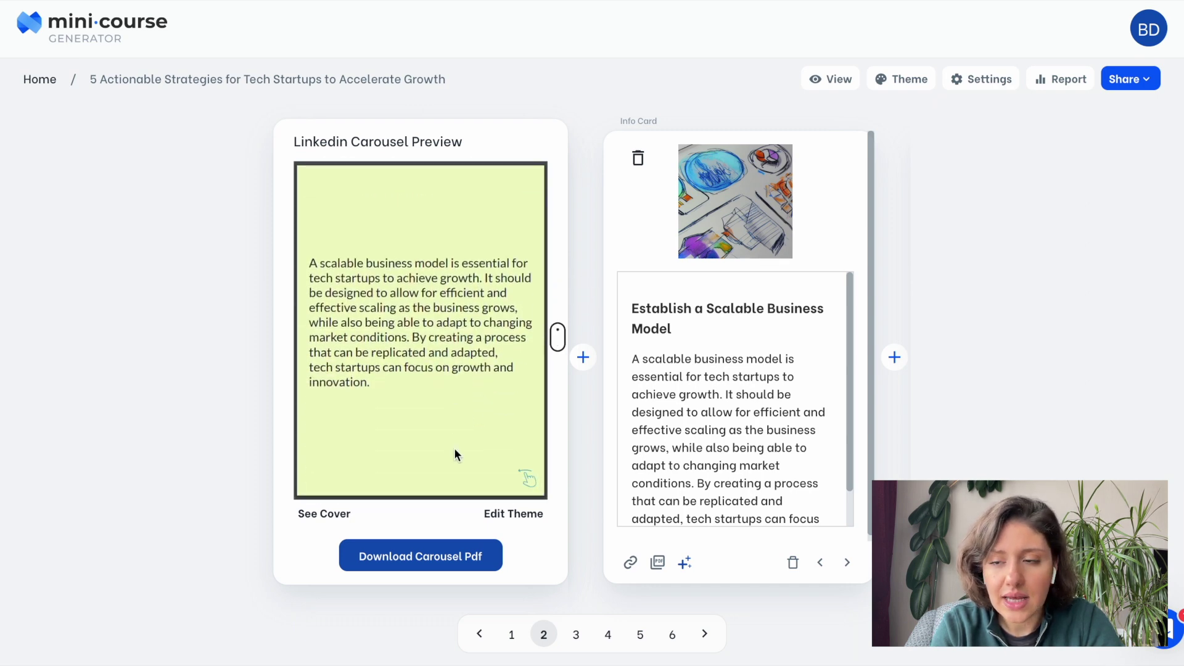
click(677, 409)
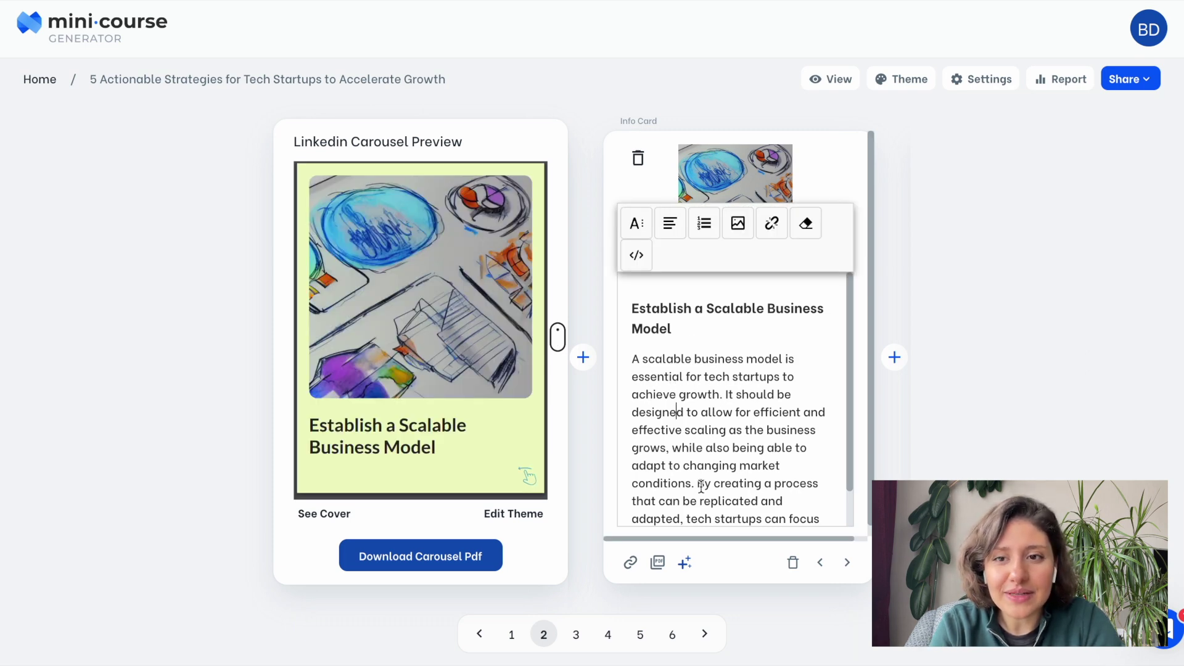
- Replace the card's body text with the third 'Summarize & shorten' AI suggestion
click(686, 563)
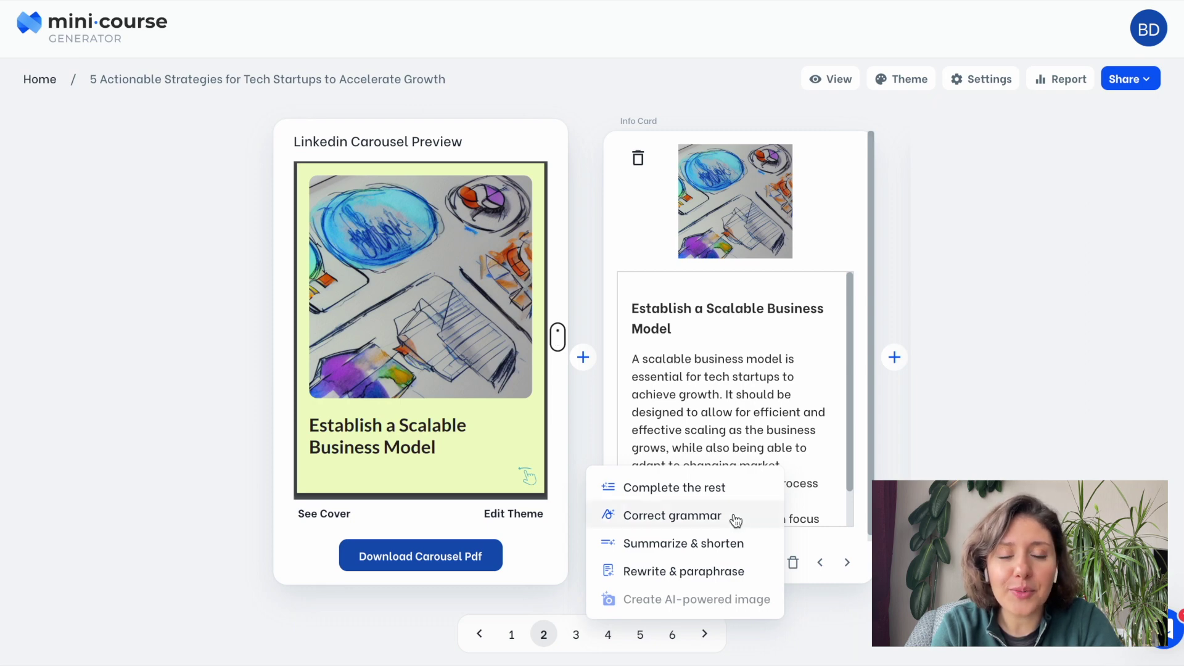
click(733, 551)
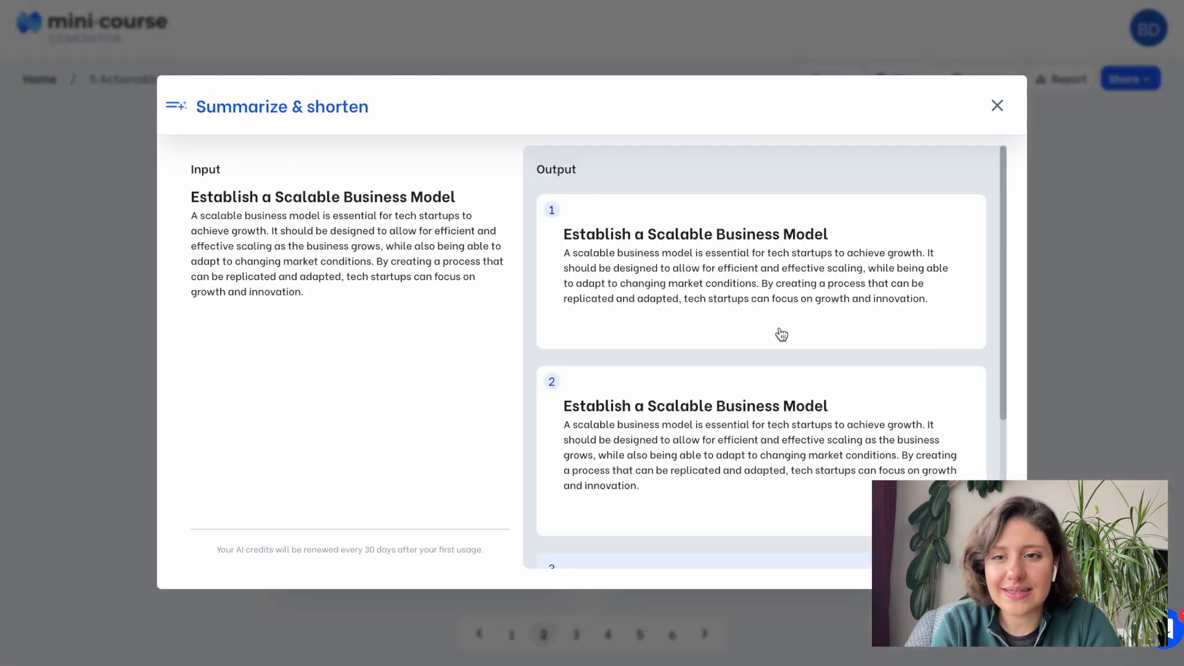
mouse_move(780, 335)
scroll(806, 444, down, 4)
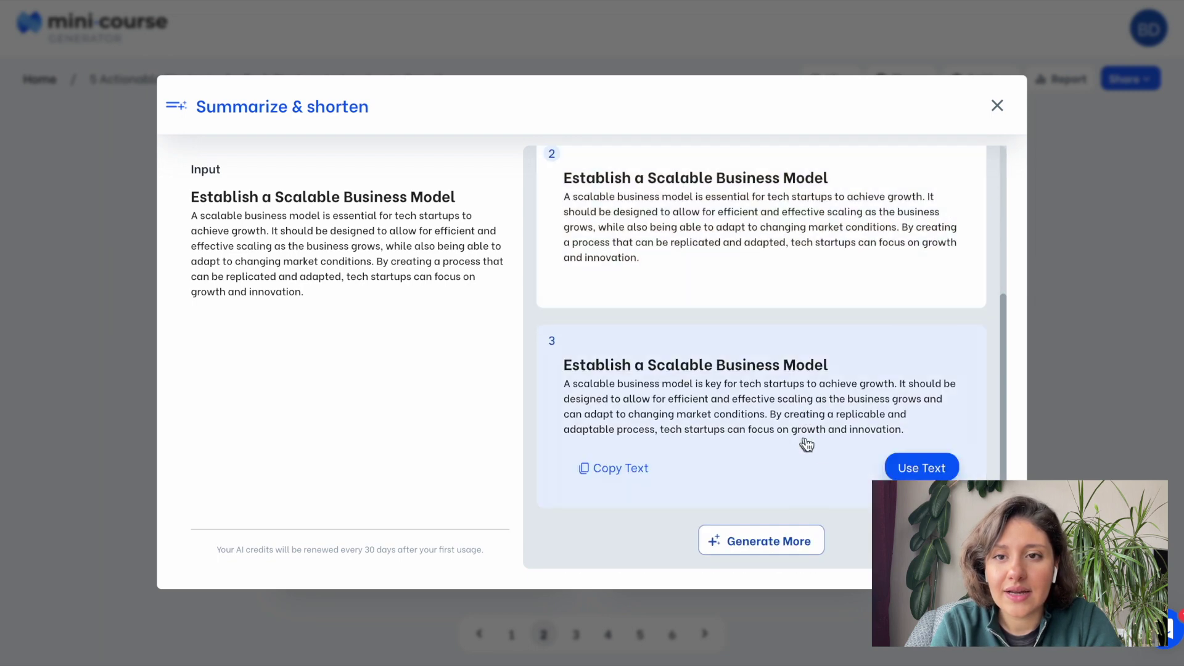
click(922, 469)
scroll(739, 438, down, 1)
scroll(739, 438, up, 1)
scroll(494, 406, down, 5)
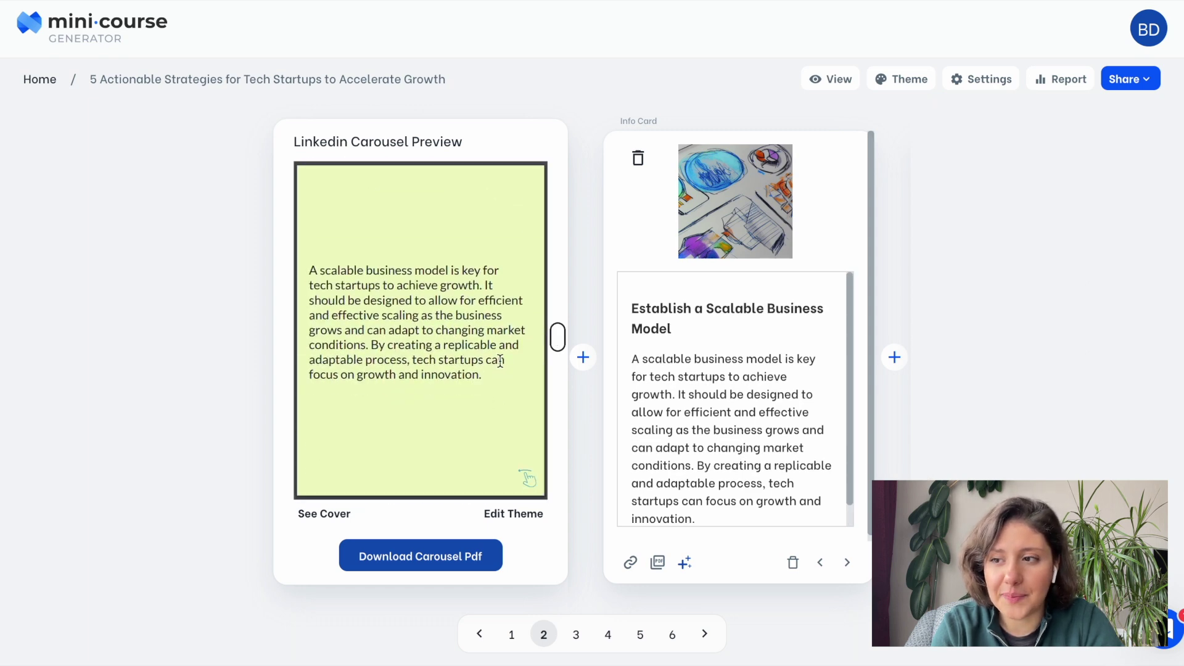
scroll(500, 364, up, 1)
scroll(499, 362, up, 3)
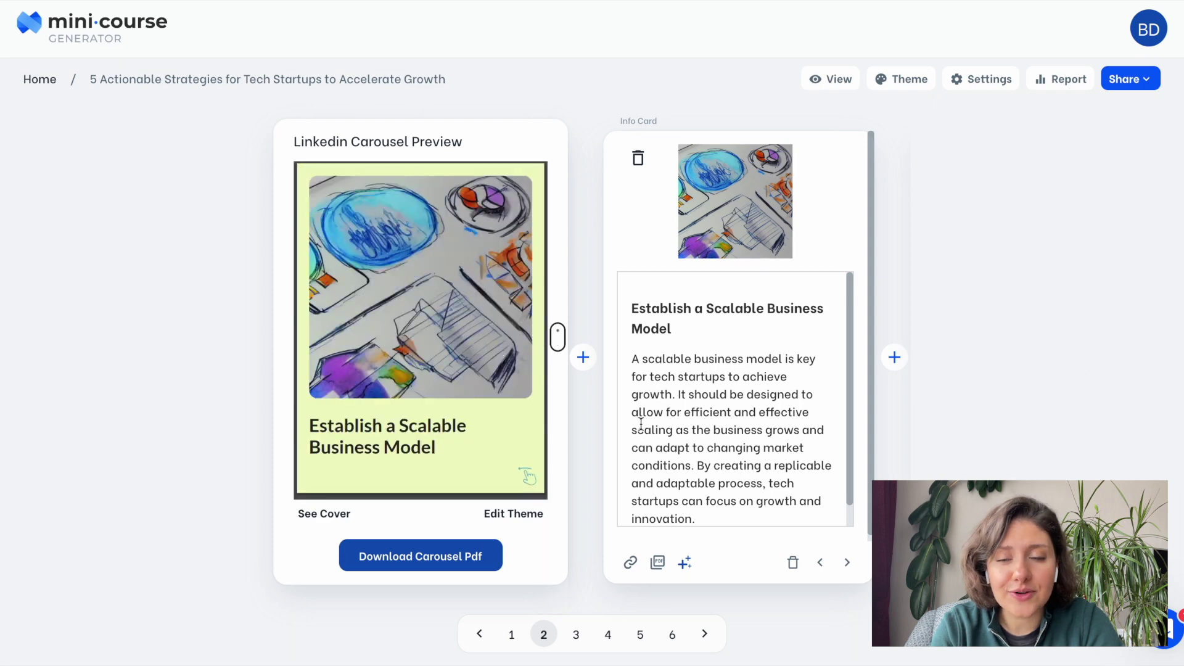
- Insert a survey card asking 'Do you have your own startup? What's it about? Let me know!' and add a quiz card after it
click(588, 364)
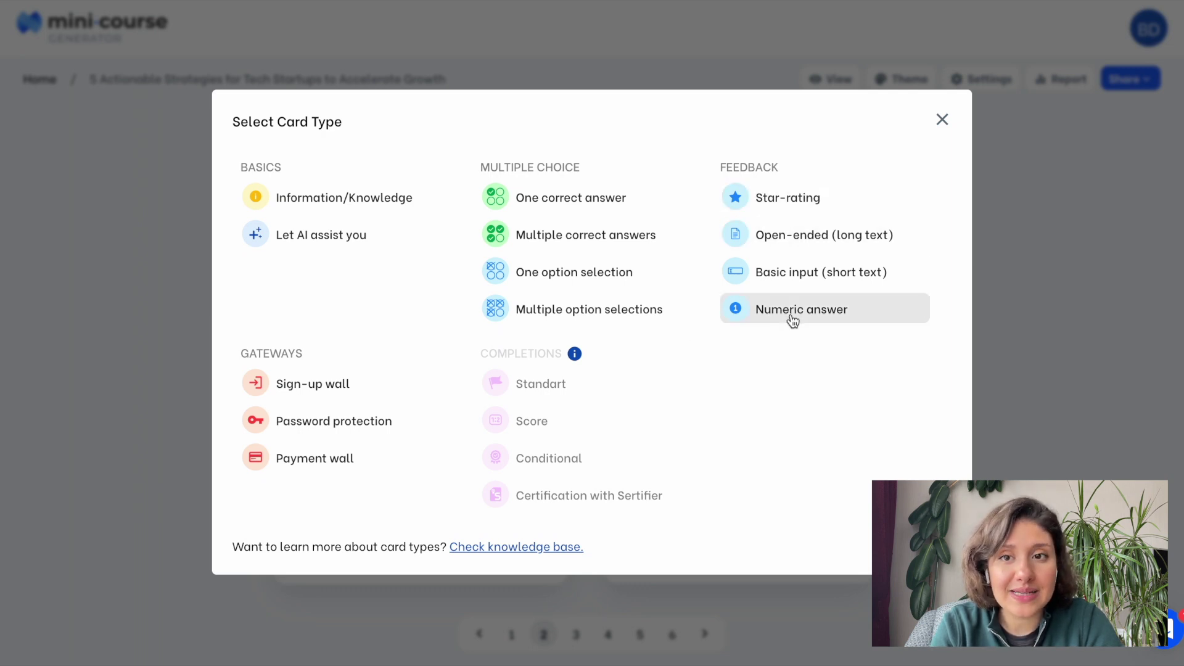
click(796, 273)
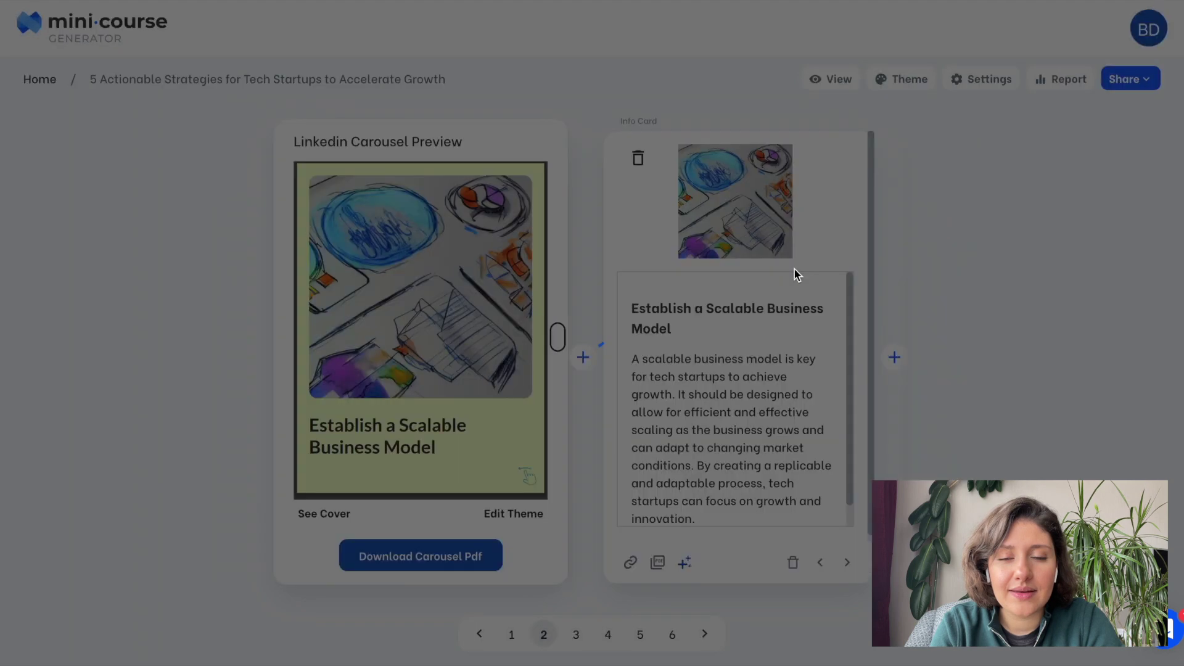
text(Do you have you)
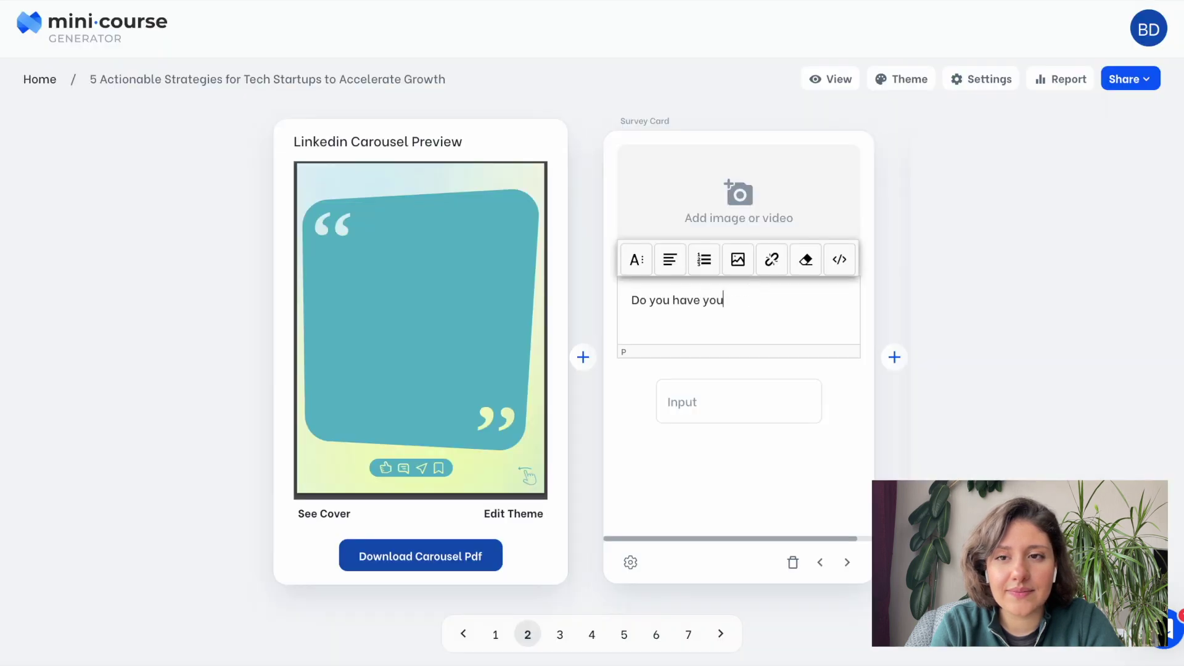
text(r own startup? What's it about? Let me know!)
click(589, 320)
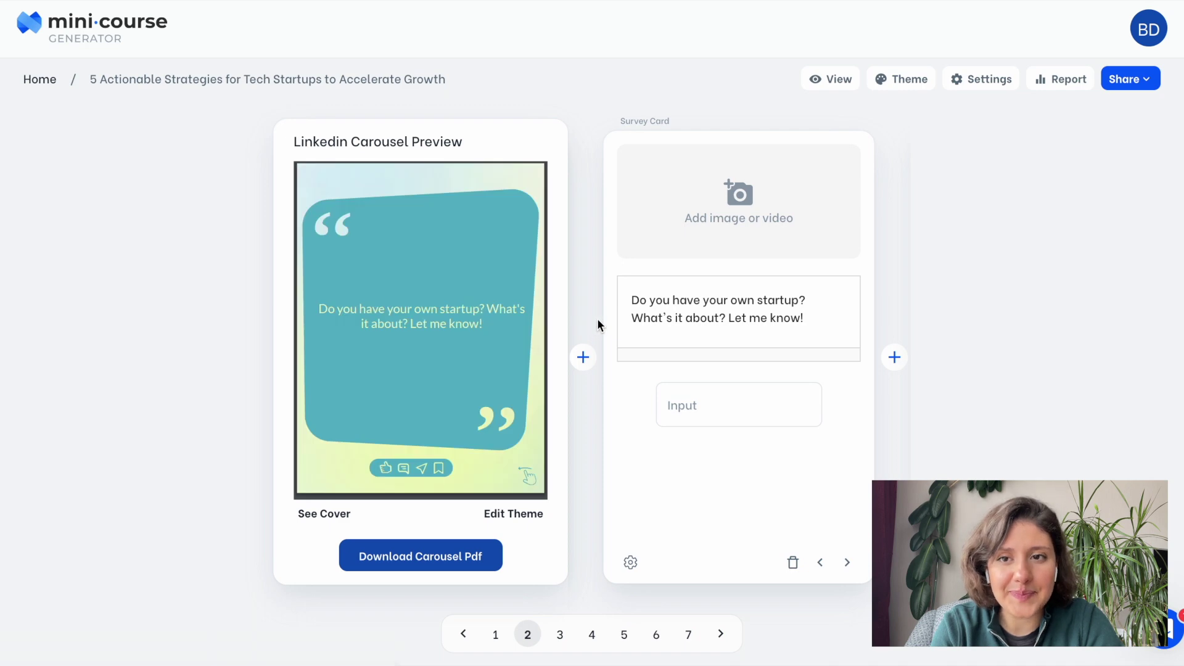
click(894, 357)
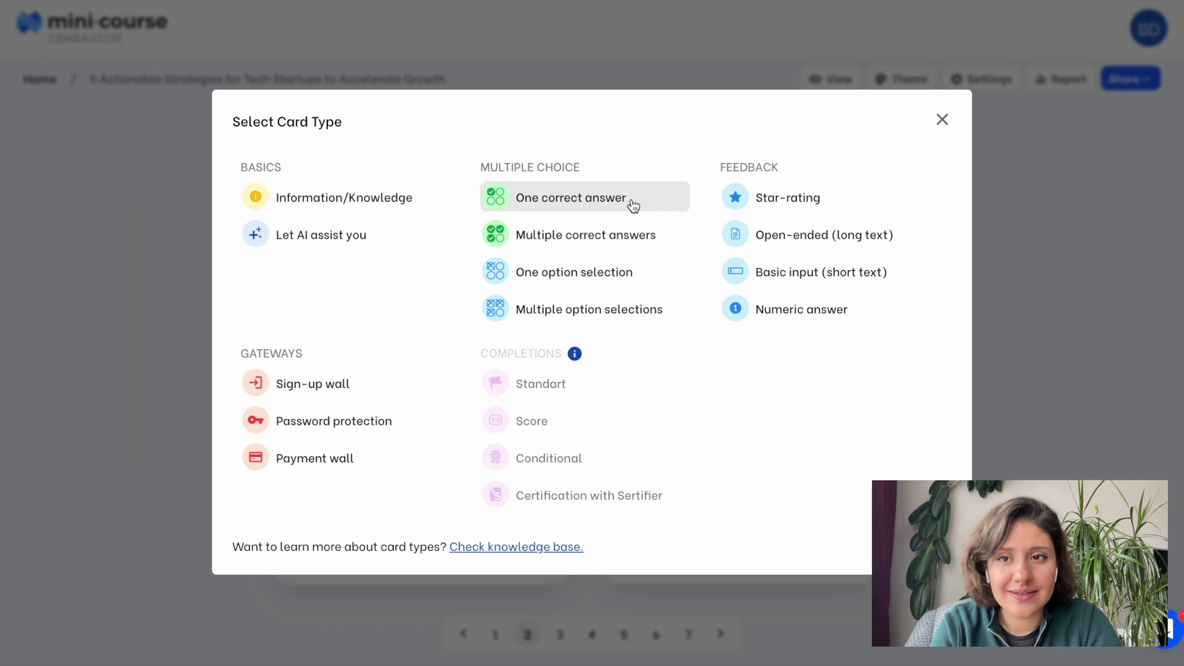
click(664, 298)
- Write the true-or-false question about a scalable business model with options True and False, True correct
text(True of false?)
key(Return)
text(“A scalable business model is very impportant!“)
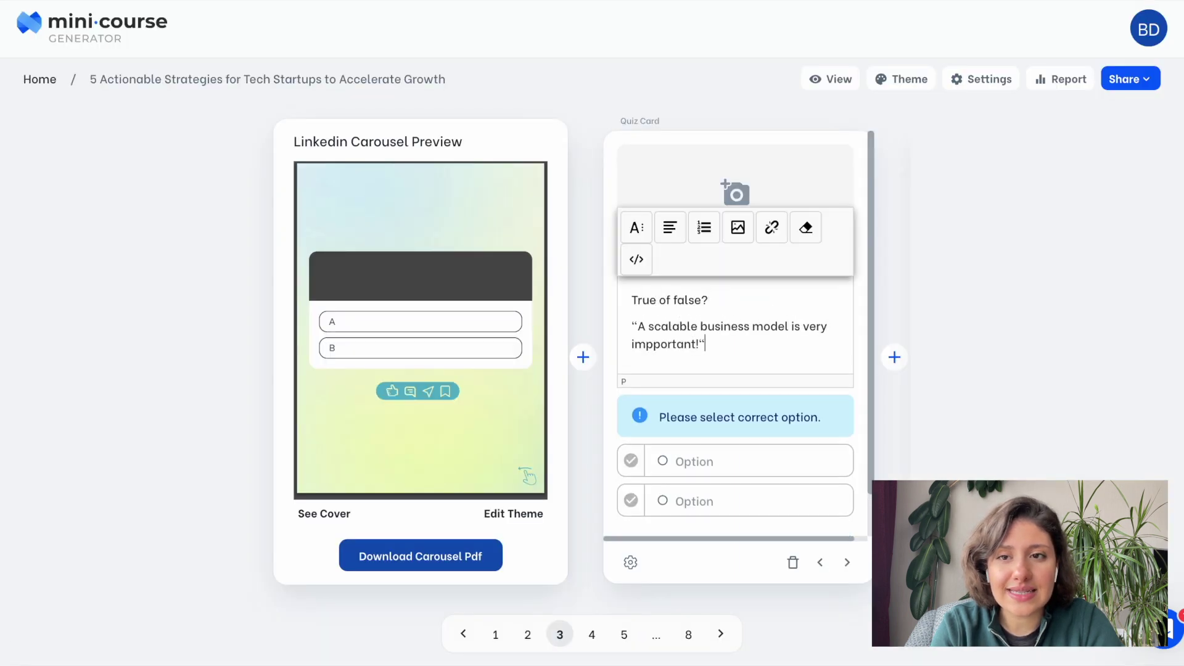
click(697, 462)
text(True)
click(709, 505)
text(False)
click(631, 461)
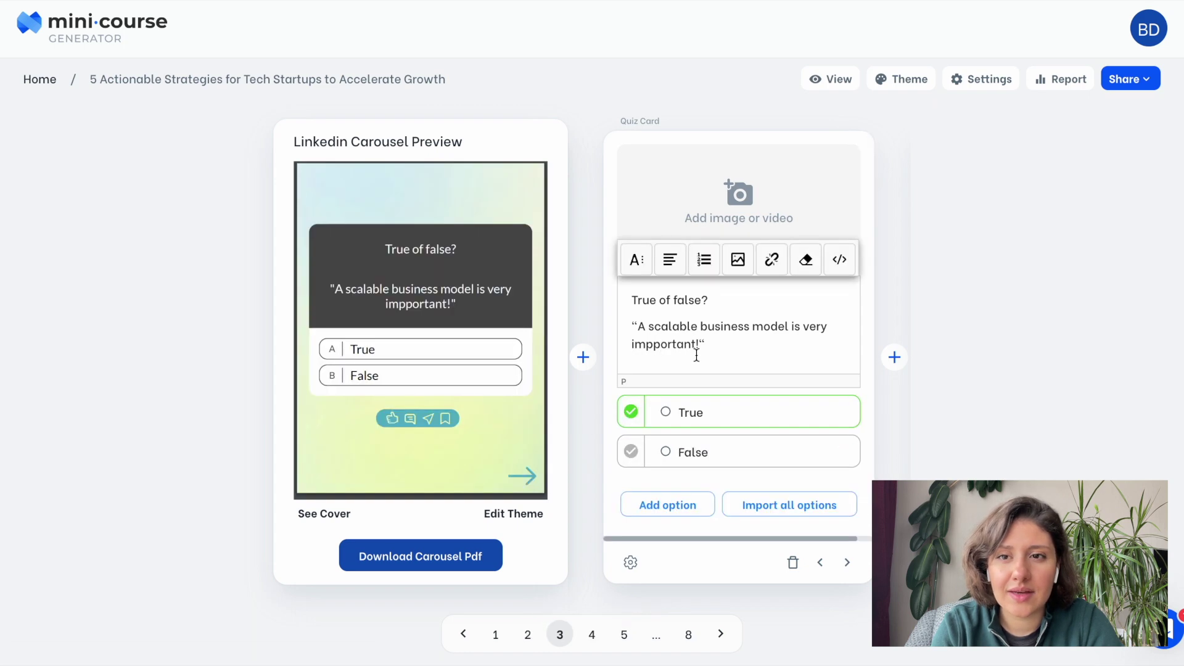
- Move to page 5 and open the carousel theme settings
click(592, 635)
click(624, 634)
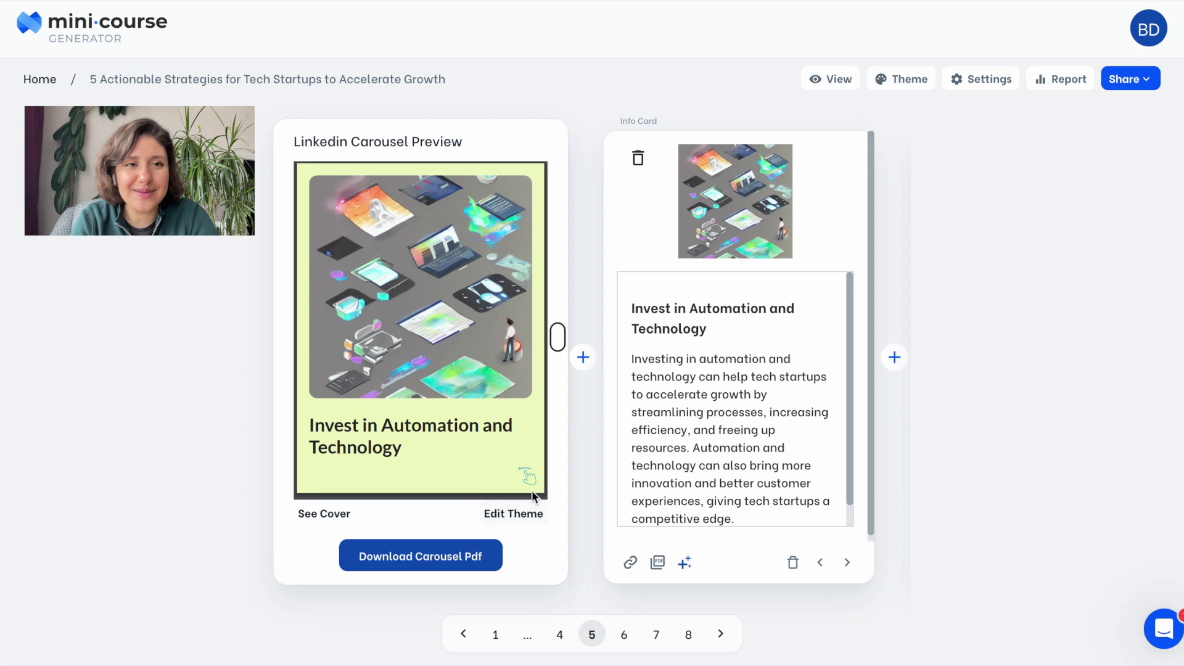
click(513, 515)
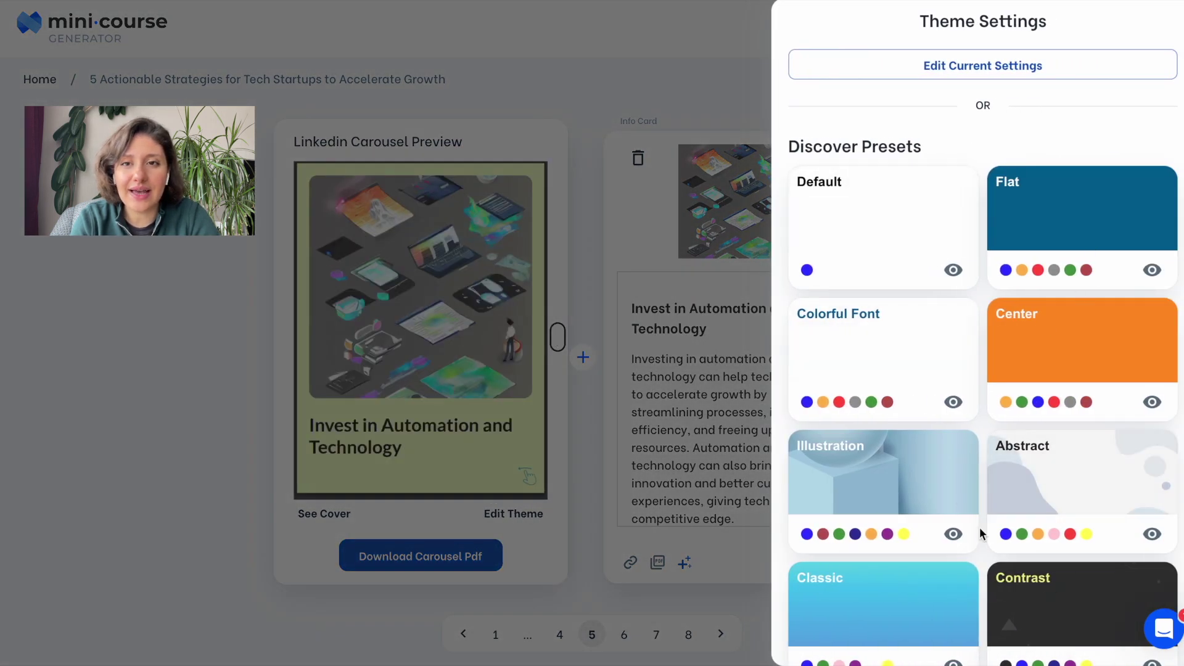
- Change the theme's arrow type to the plain arrow and apply it to the carousel
click(930, 69)
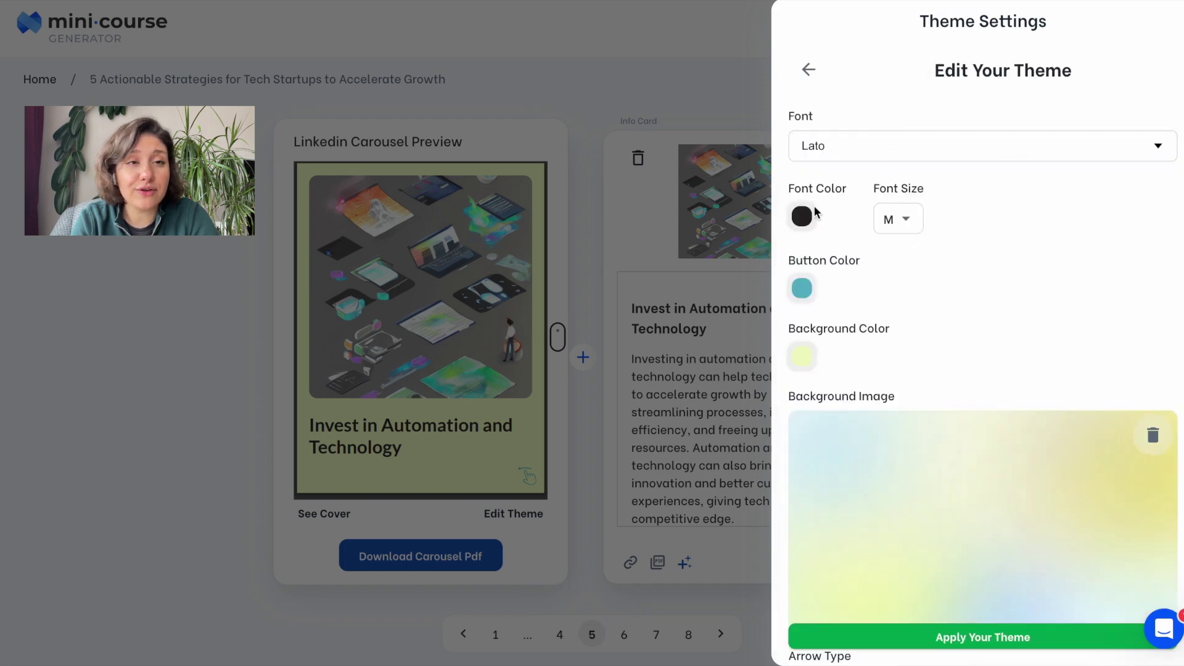
scroll(867, 348, down, 2)
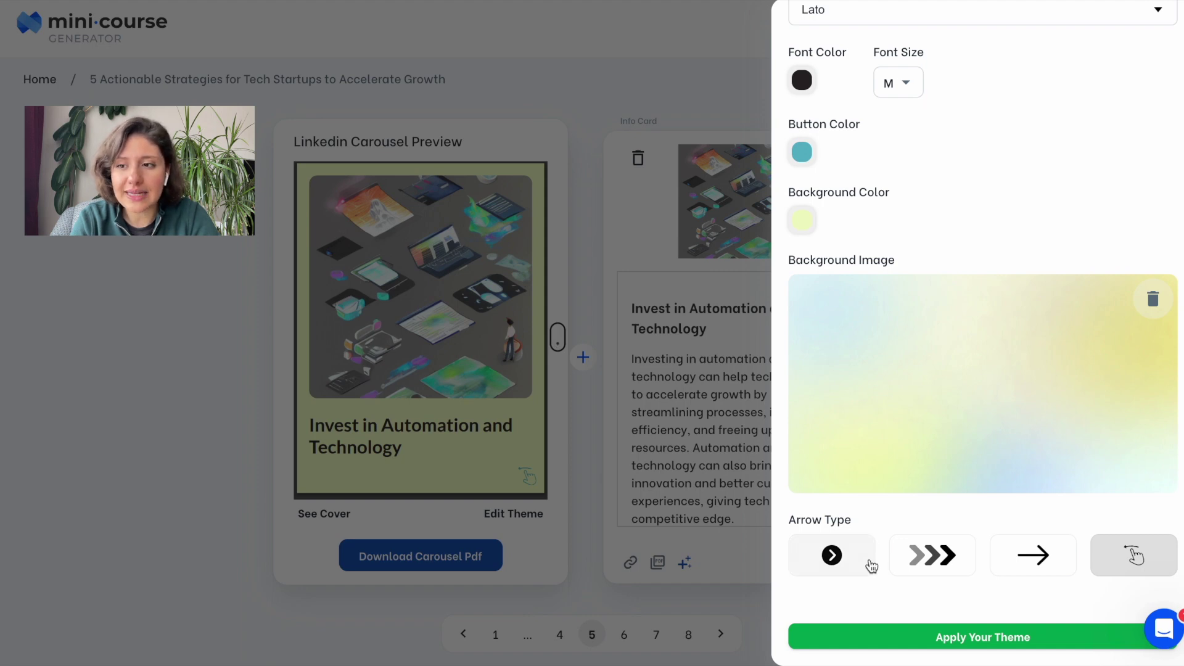
click(1040, 558)
click(953, 639)
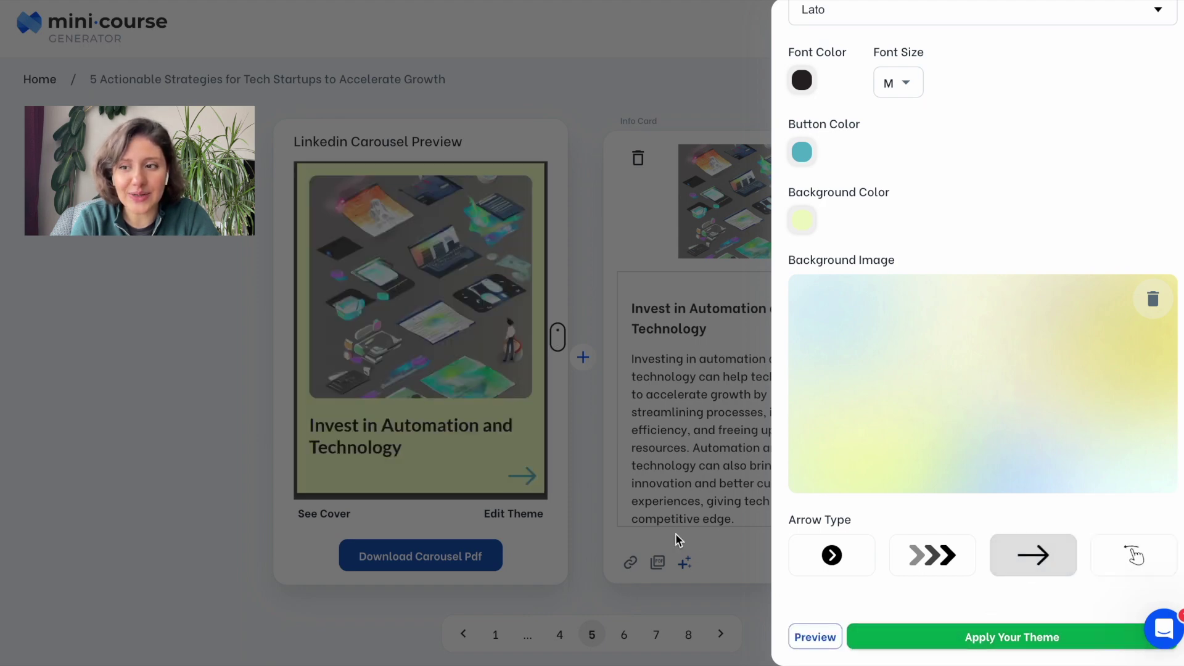
click(588, 465)
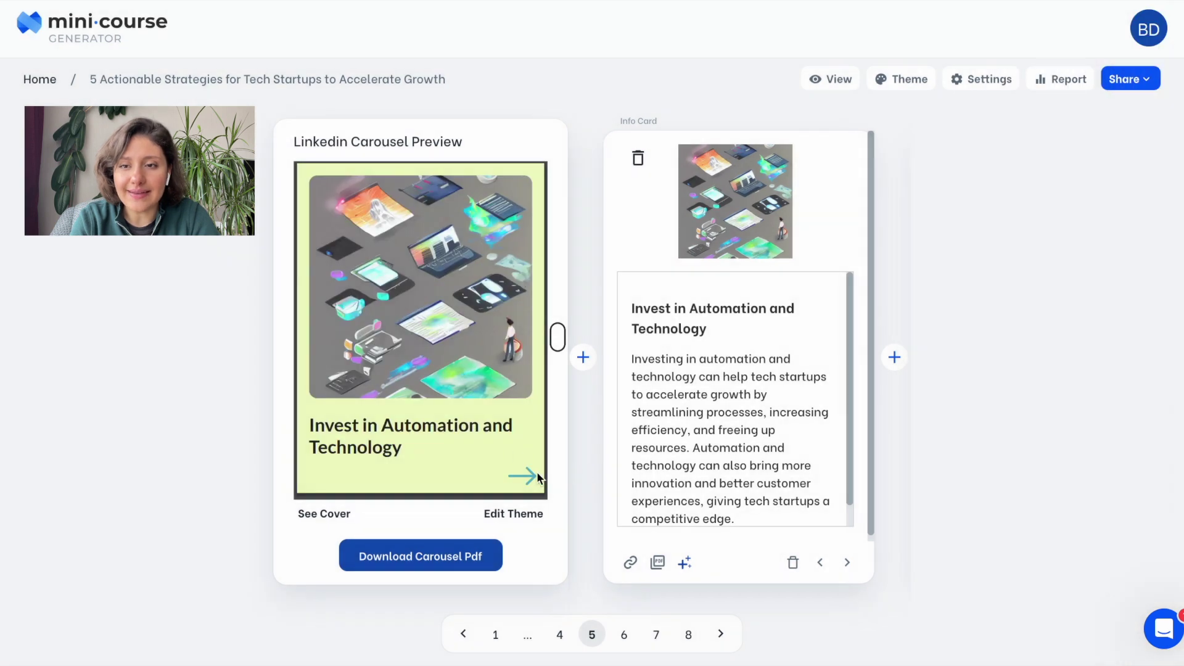
- Preview page 4, then download the course as a carousel PDF
click(558, 636)
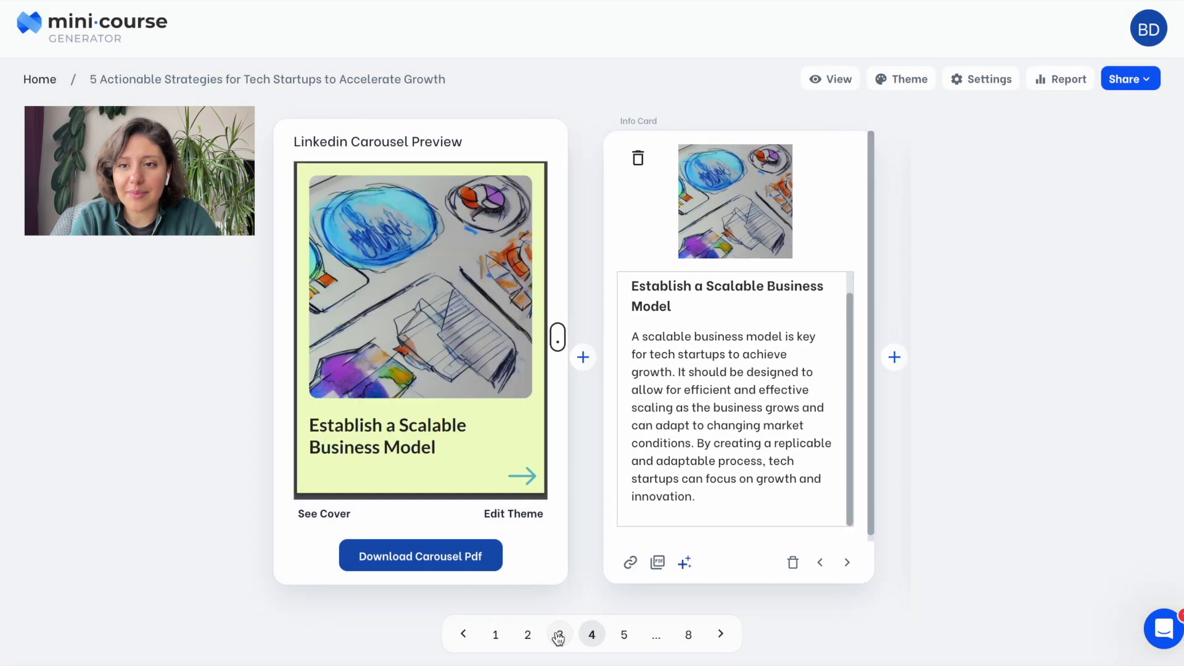
click(520, 493)
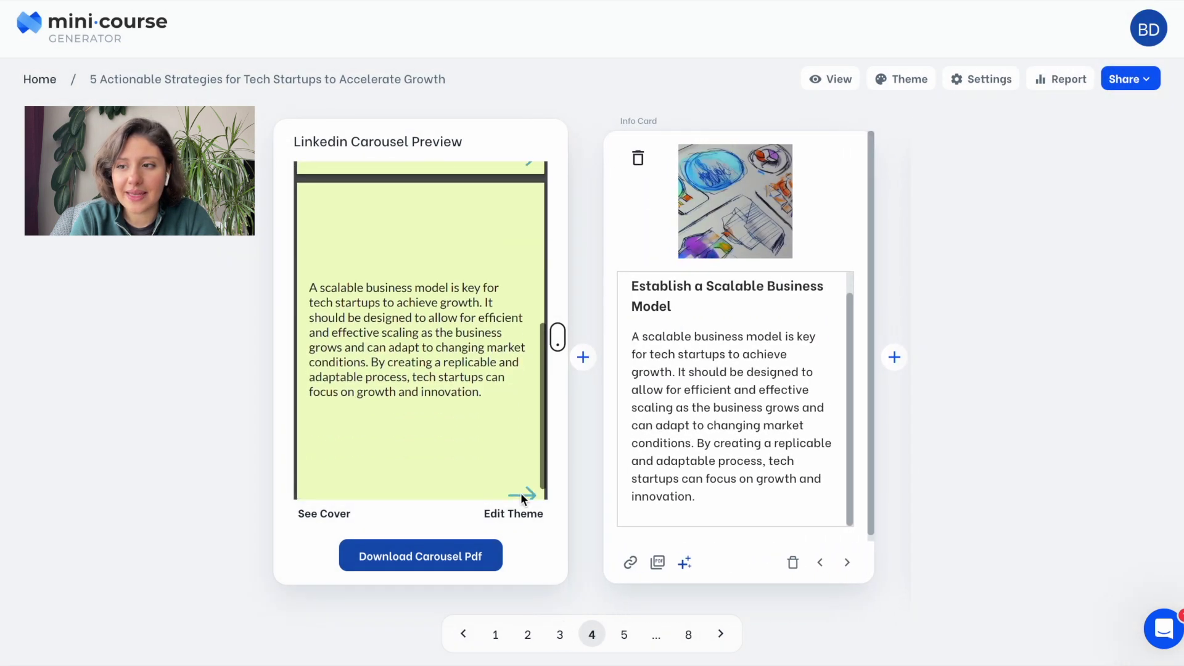
click(472, 562)
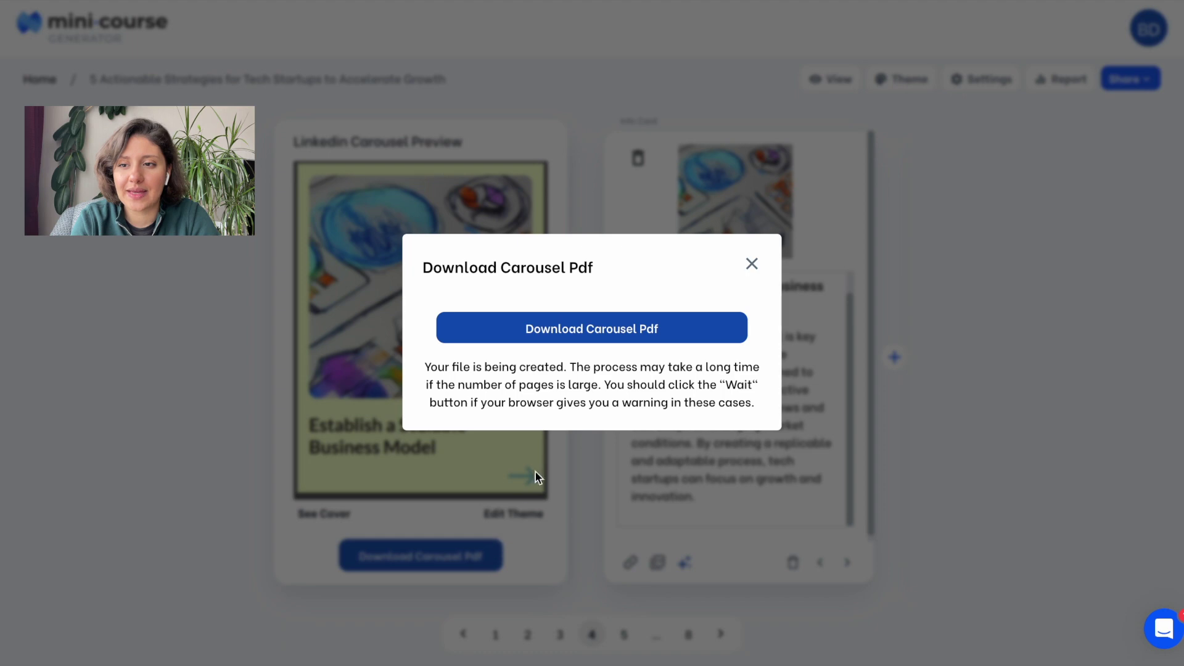
click(570, 345)
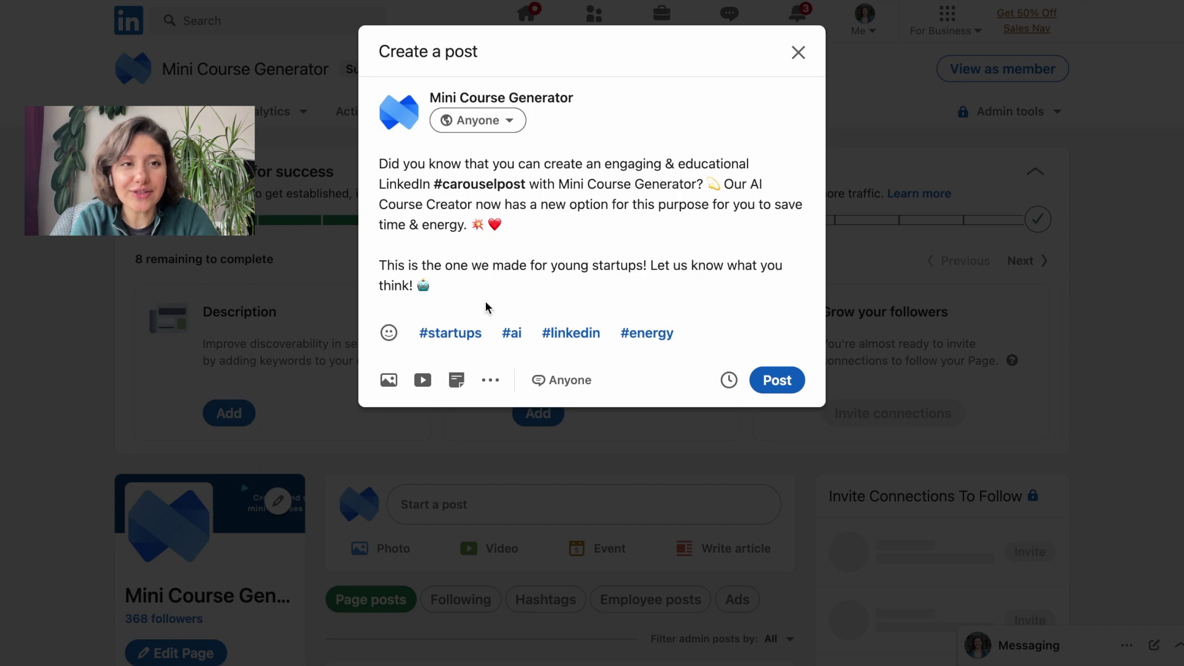
- Attach the carousel PDF to the LinkedIn post titled '5 Actionable Strategies for Tech Startups!' and preview its slides
click(457, 381)
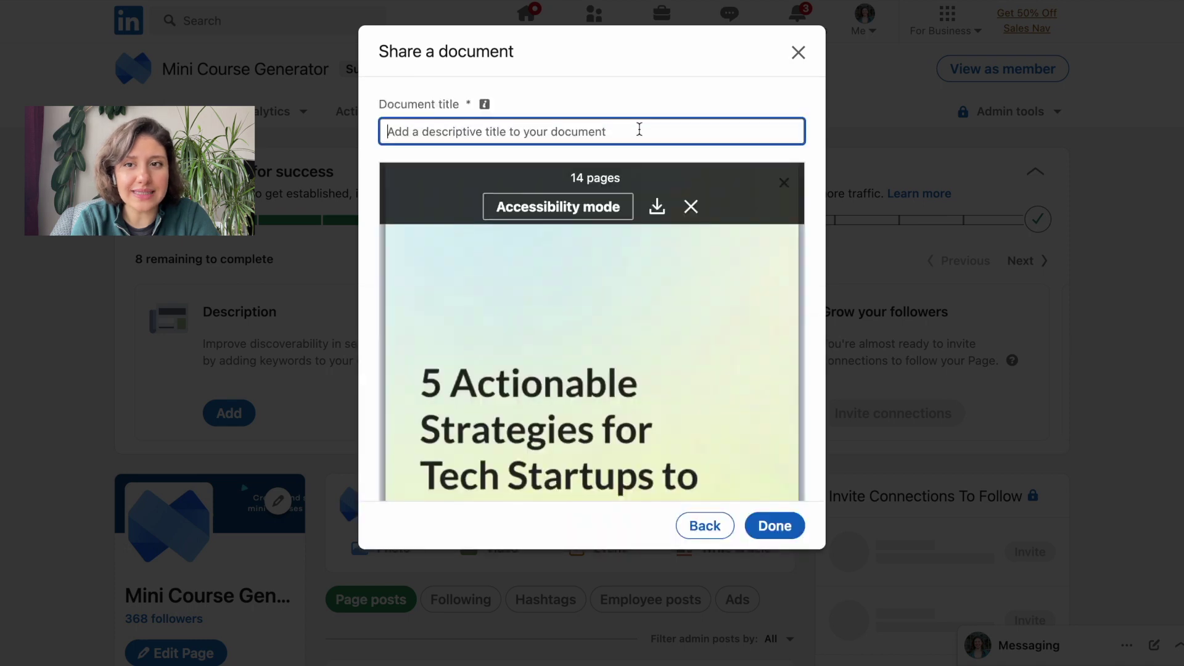
text(5 Actionable Strategies for Tech Startups)
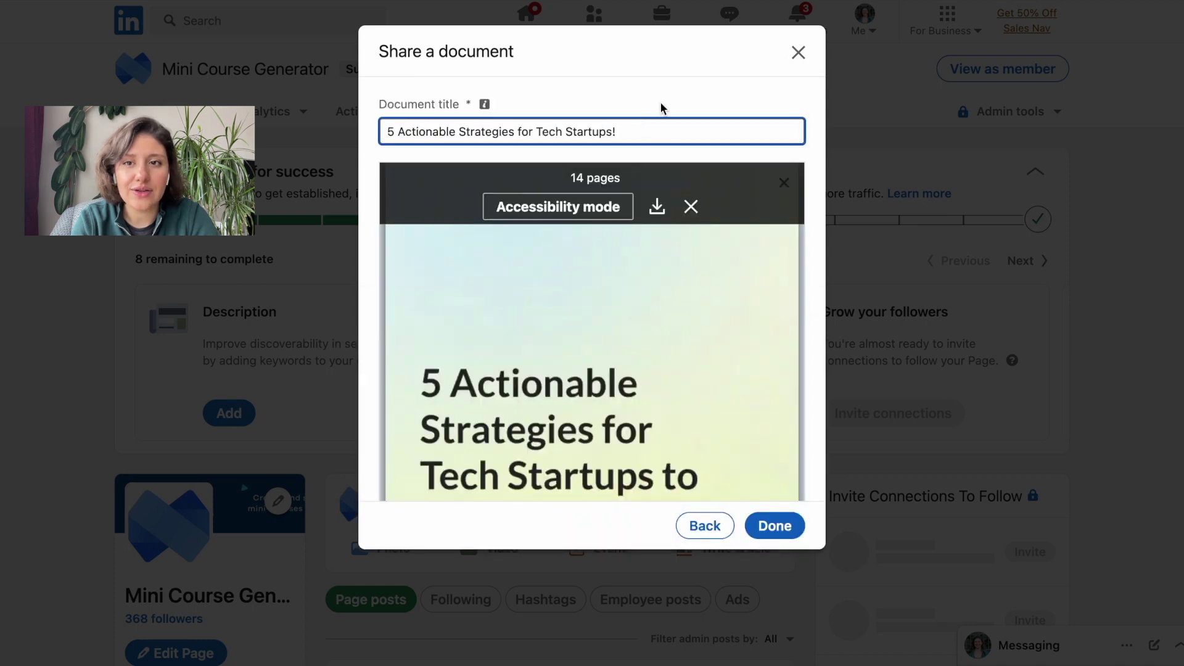
scroll(658, 114, down, 5)
click(777, 276)
scroll(775, 275, down, 6)
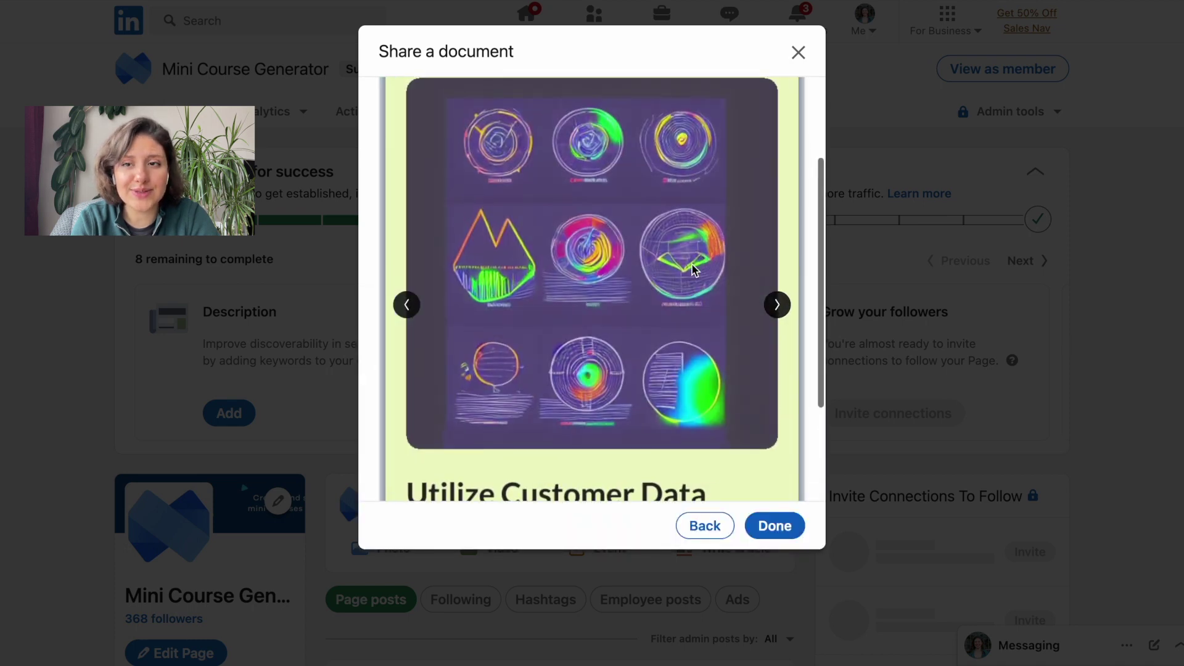
scroll(700, 264, up, 5)
scroll(728, 259, down, 3)
click(777, 268)
scroll(709, 299, up, 5)
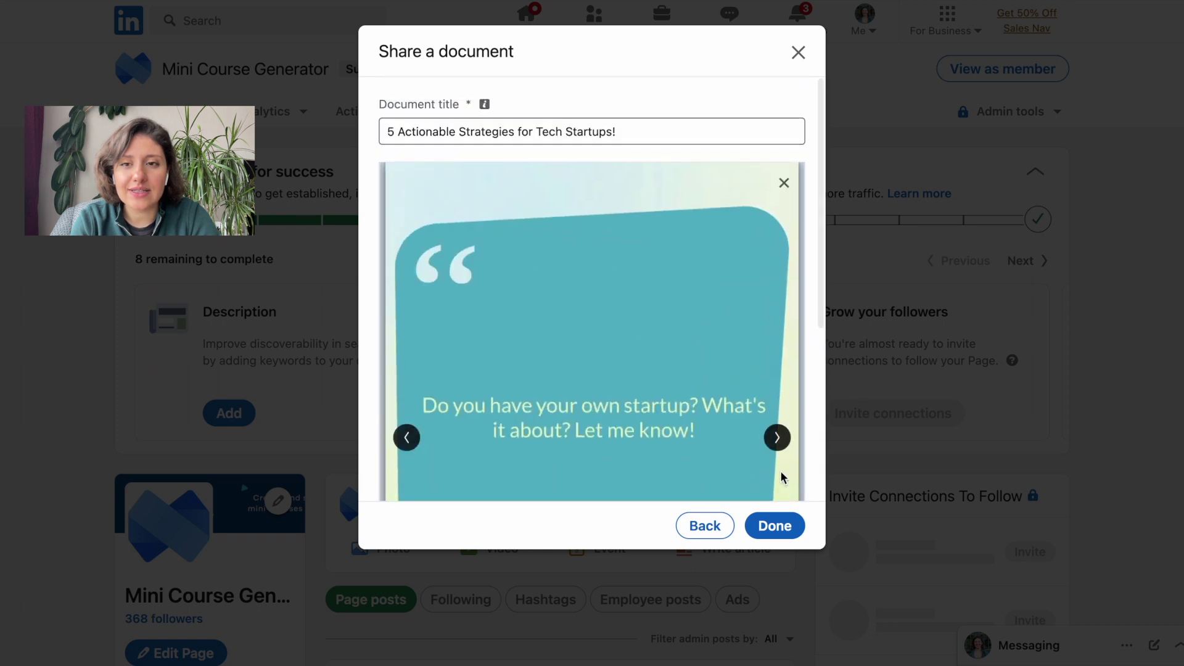
- Confirm the document and publish the LinkedIn post
click(775, 526)
click(798, 478)
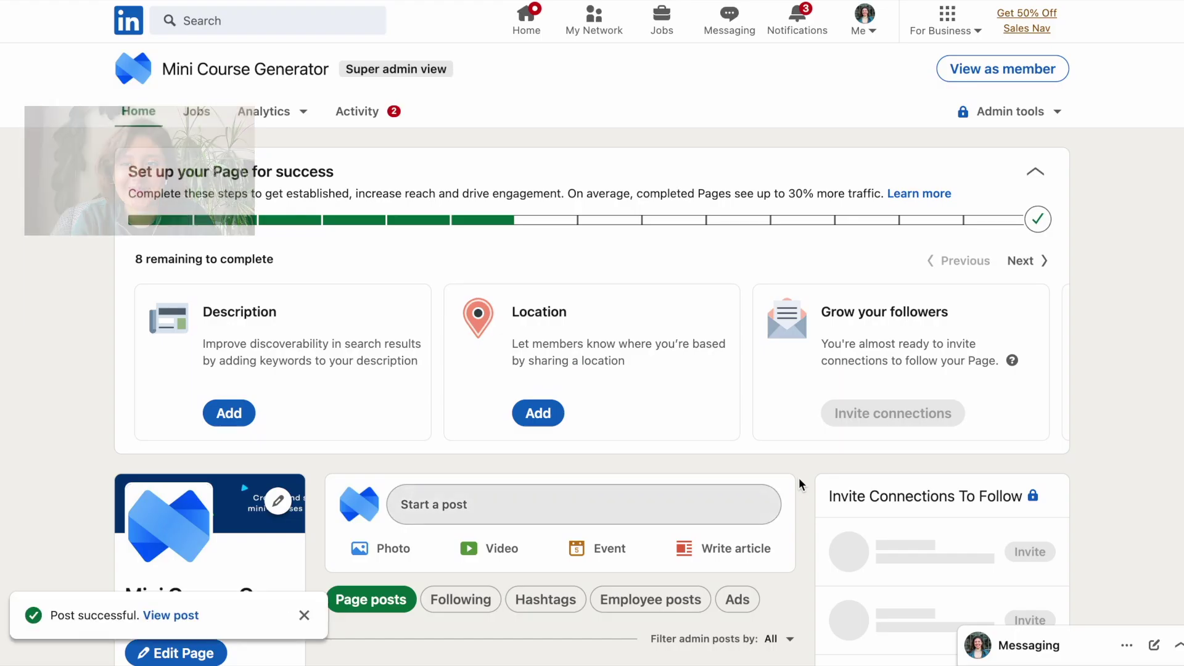
scroll(799, 480, down, 8)
scroll(800, 480, down, 5)
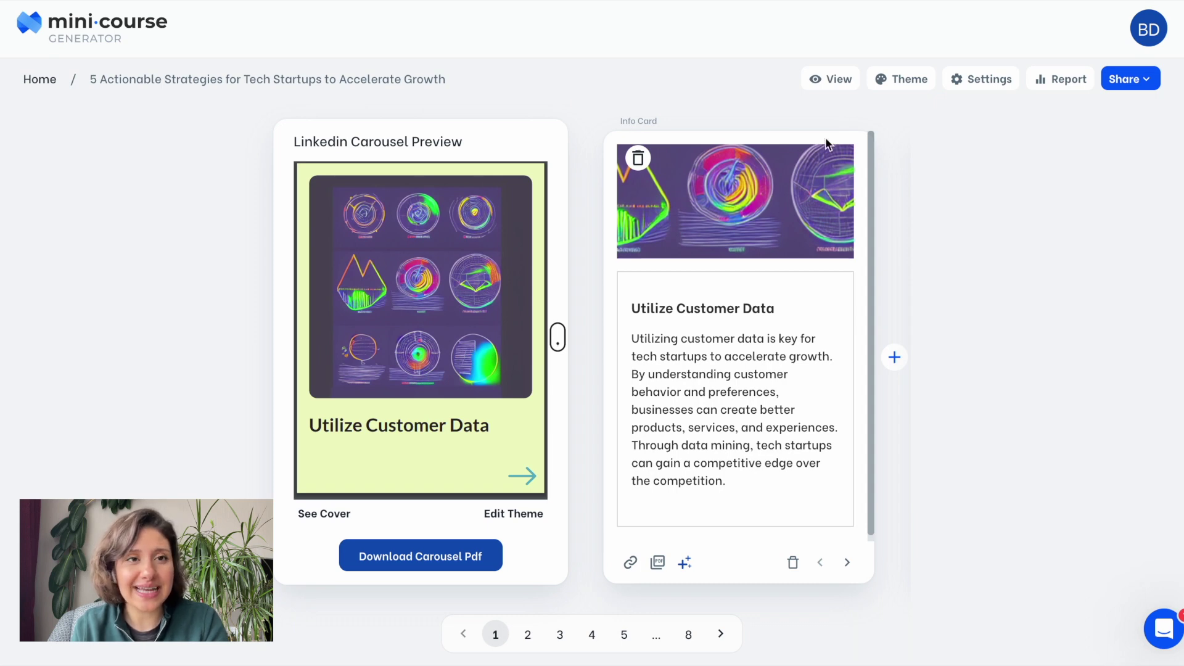
- Launch the course in full-screen View mode from the Share options
click(1122, 84)
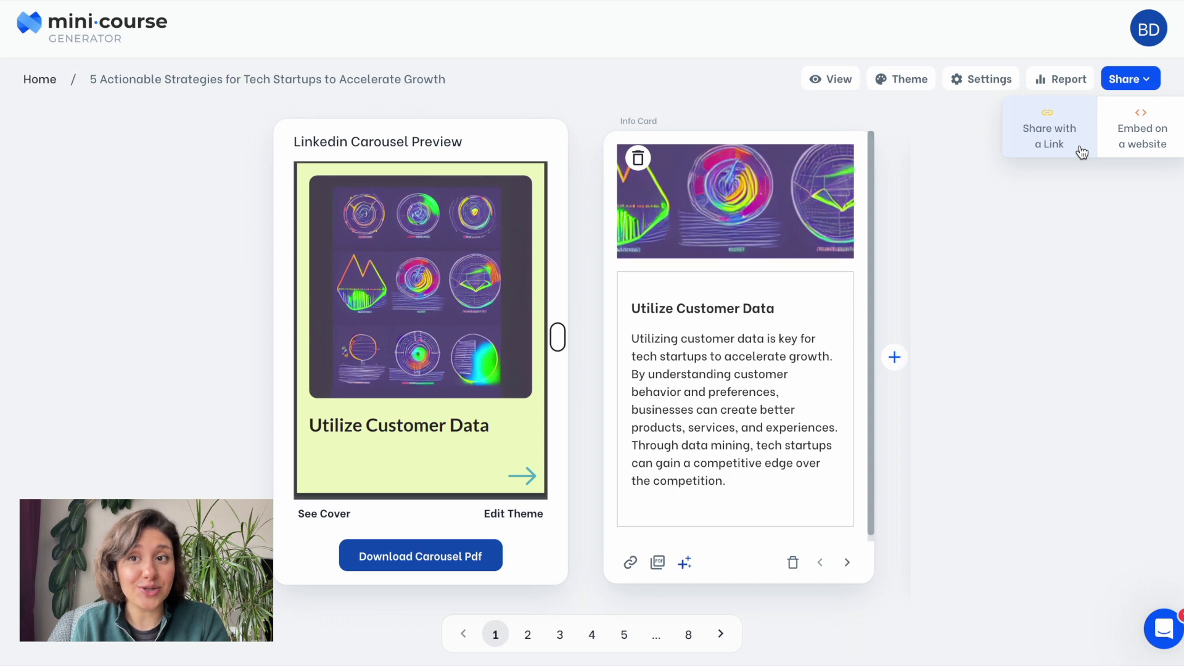
click(845, 87)
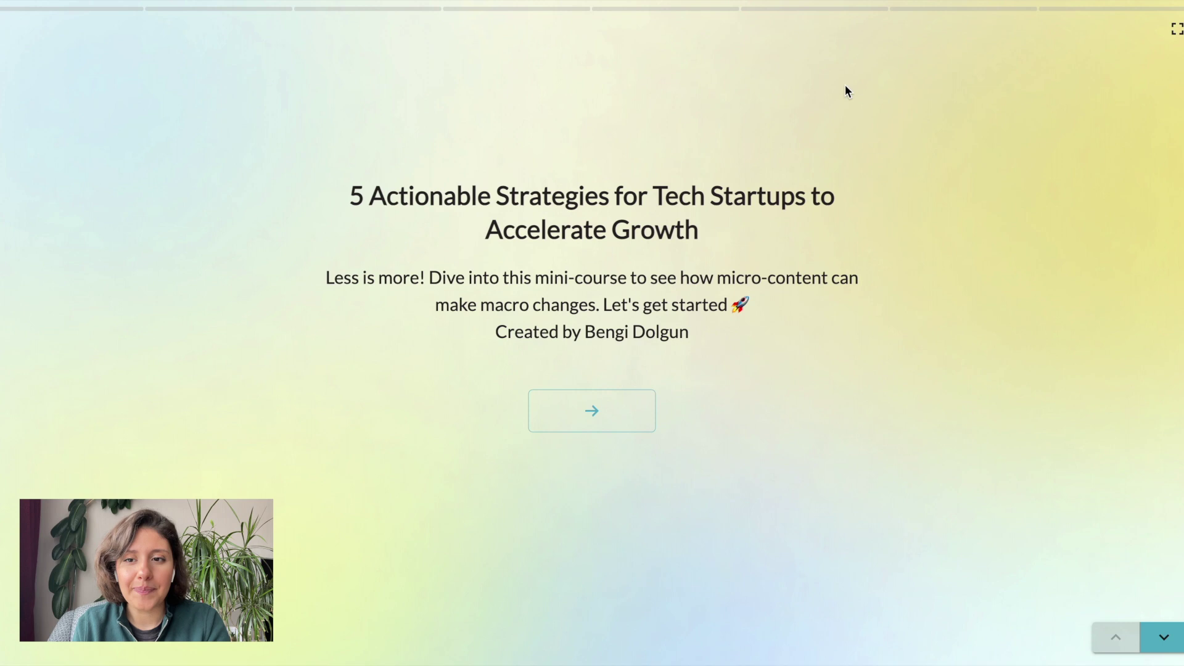
- Advance to the startup question and submit the answer 'Yes! Micro-learning.'
click(638, 424)
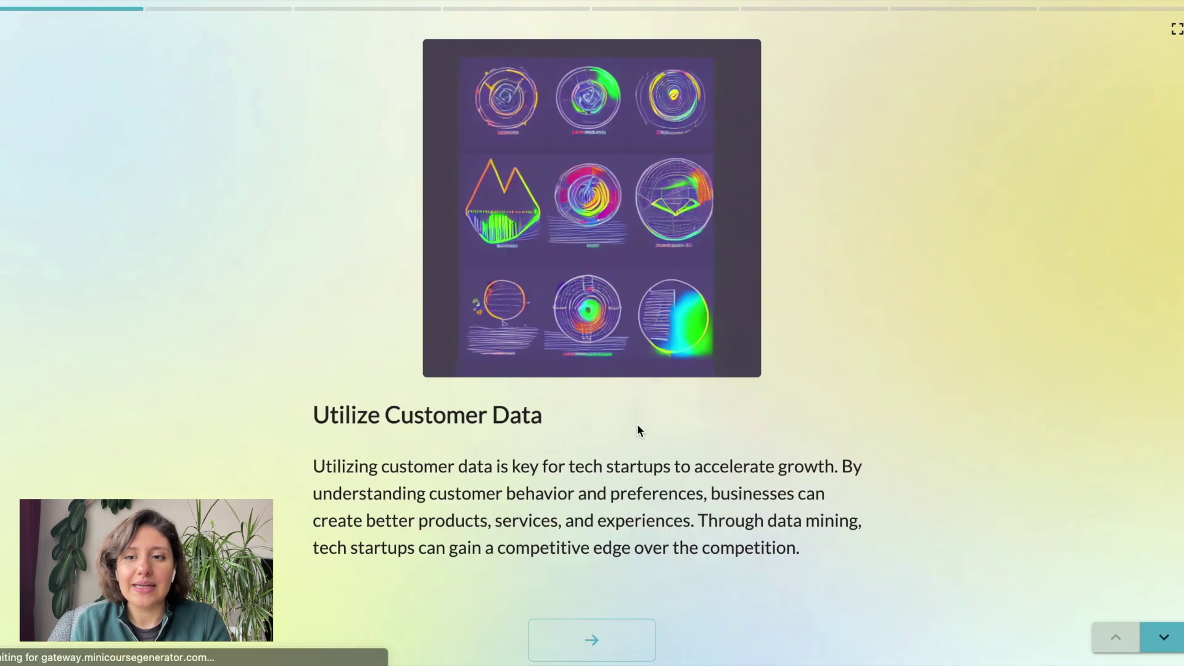
click(628, 650)
click(629, 311)
text(Yes! Micro-learning.)
click(647, 391)
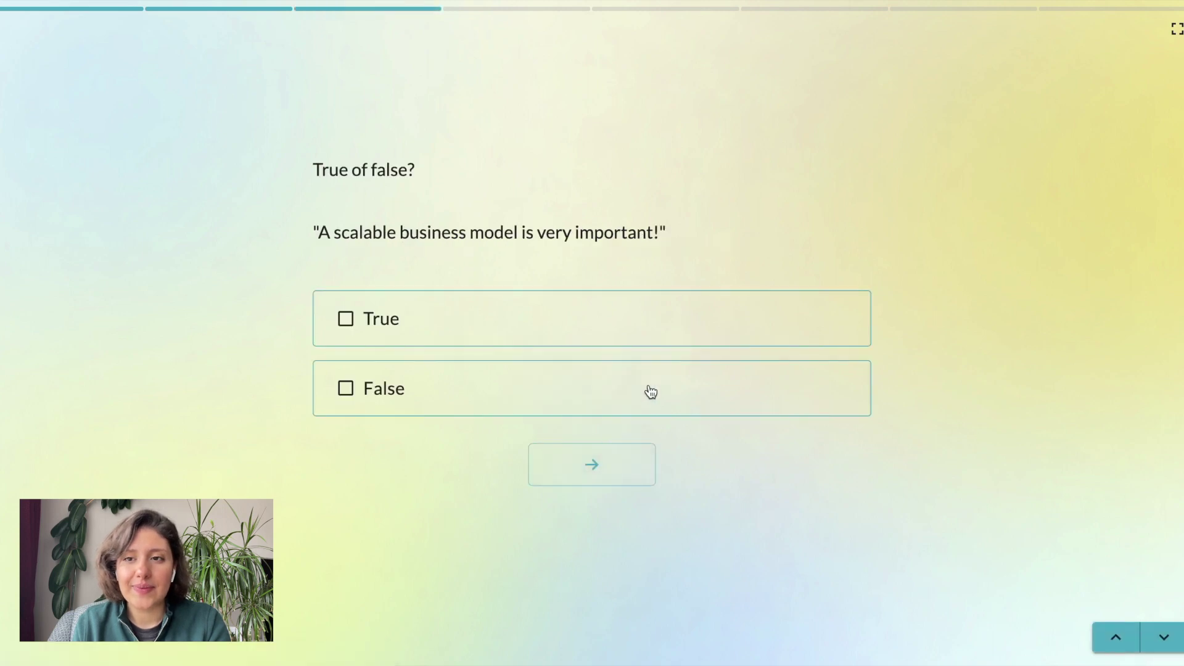
- Answer the quiz with True, then advance through the lessons to Seek Out Collaboration Opportunities
click(548, 341)
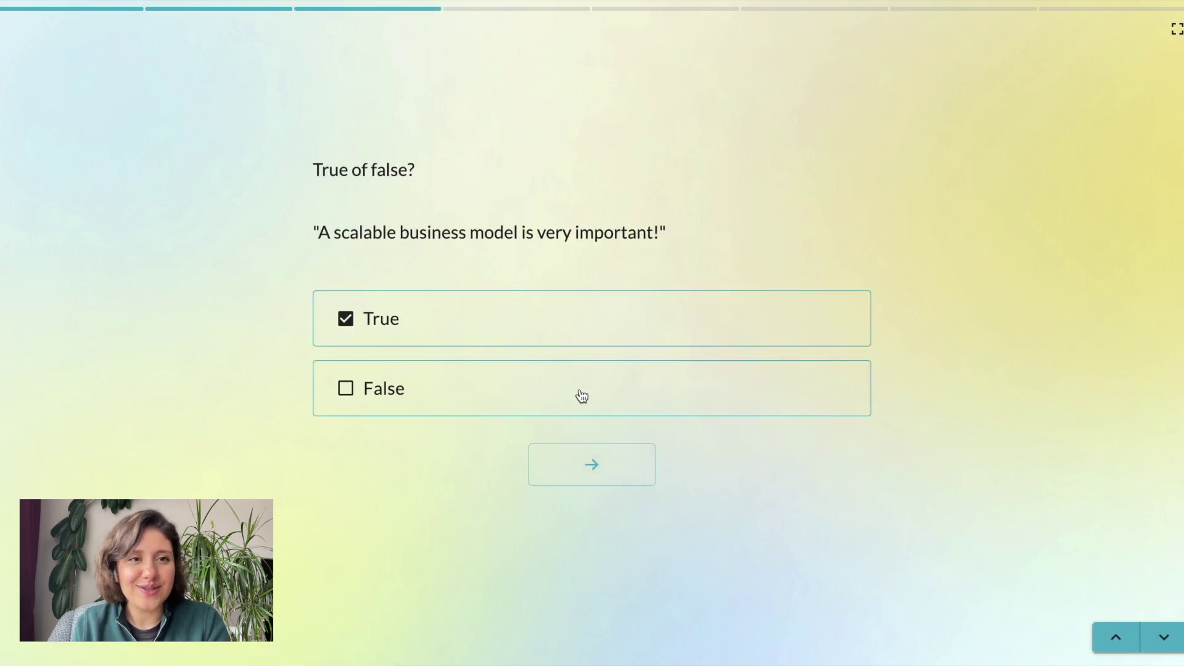
click(604, 471)
click(605, 467)
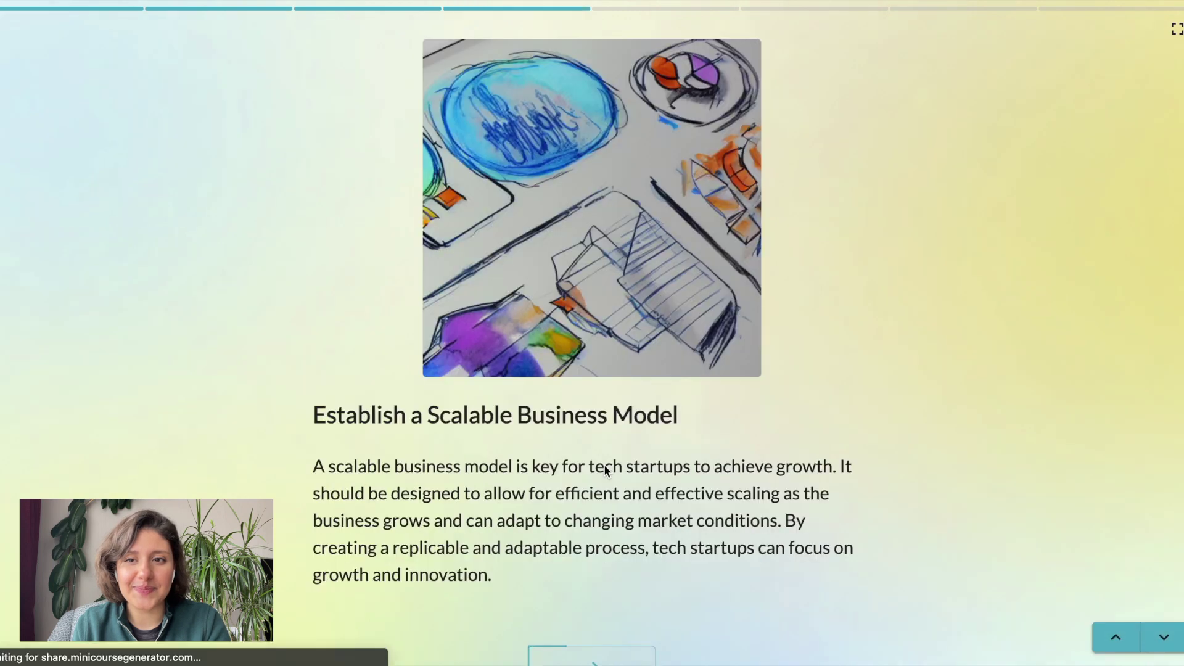
scroll(625, 494, down, 2)
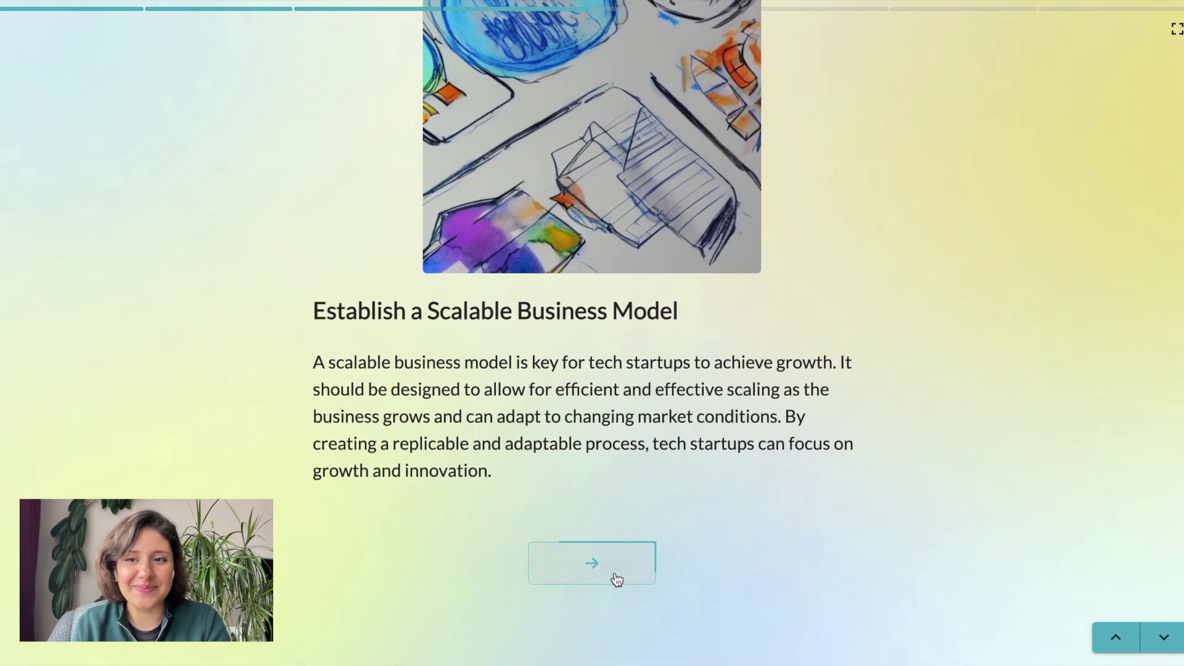
click(617, 580)
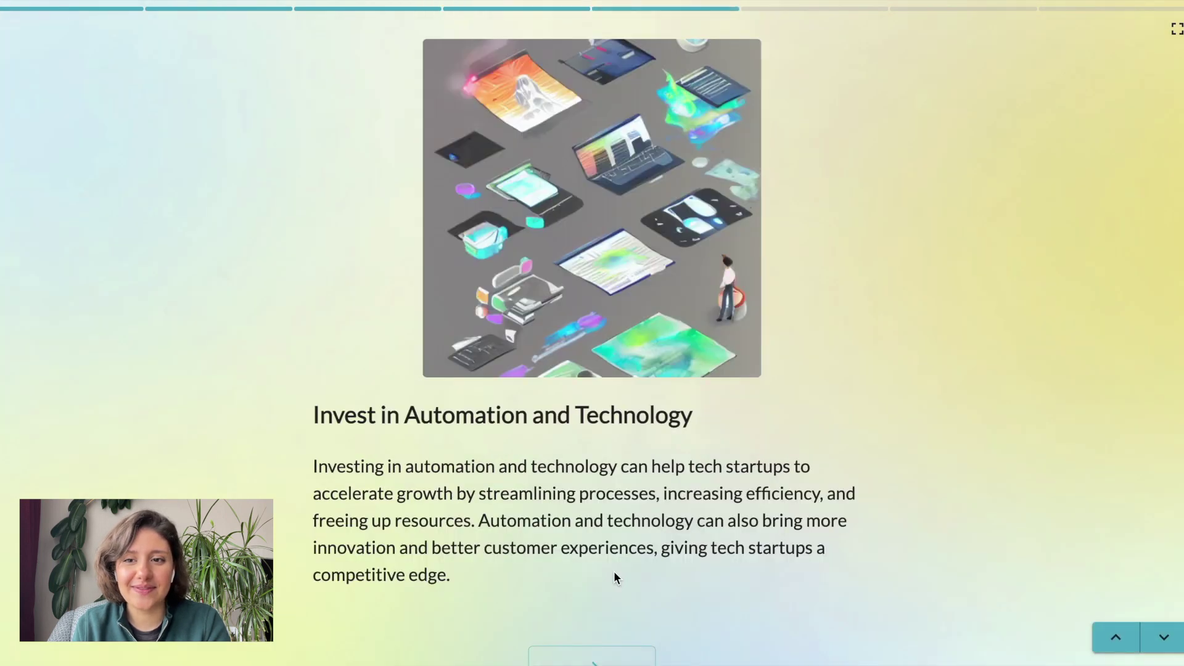
click(611, 659)
click(611, 659)
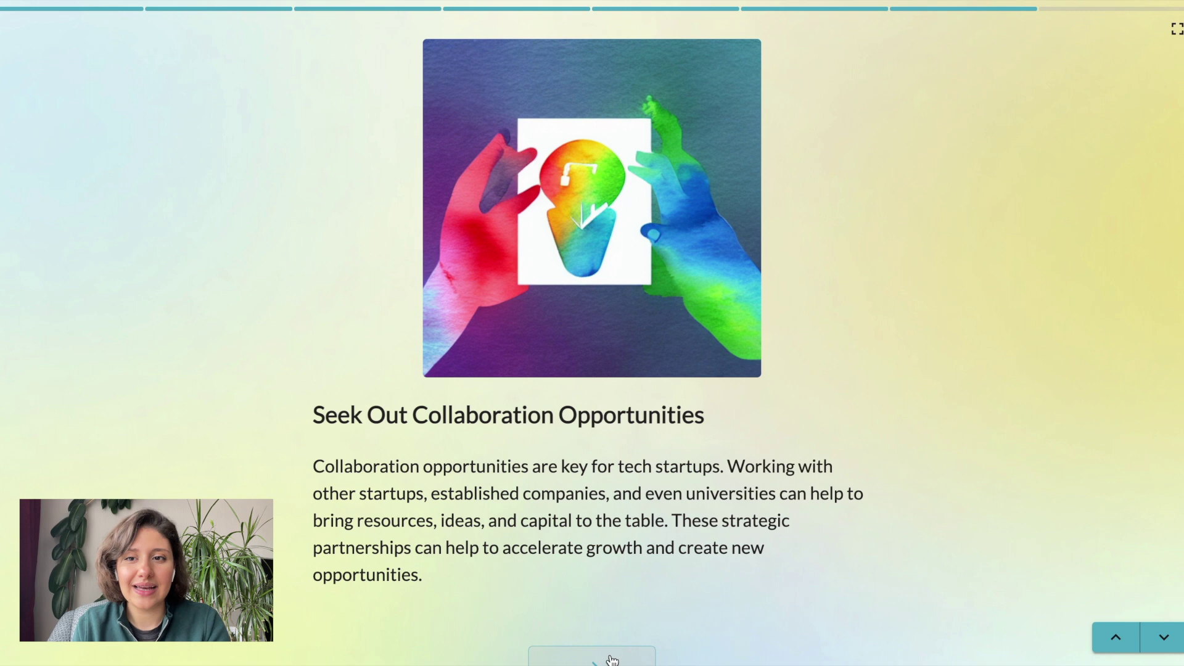
click(611, 660)
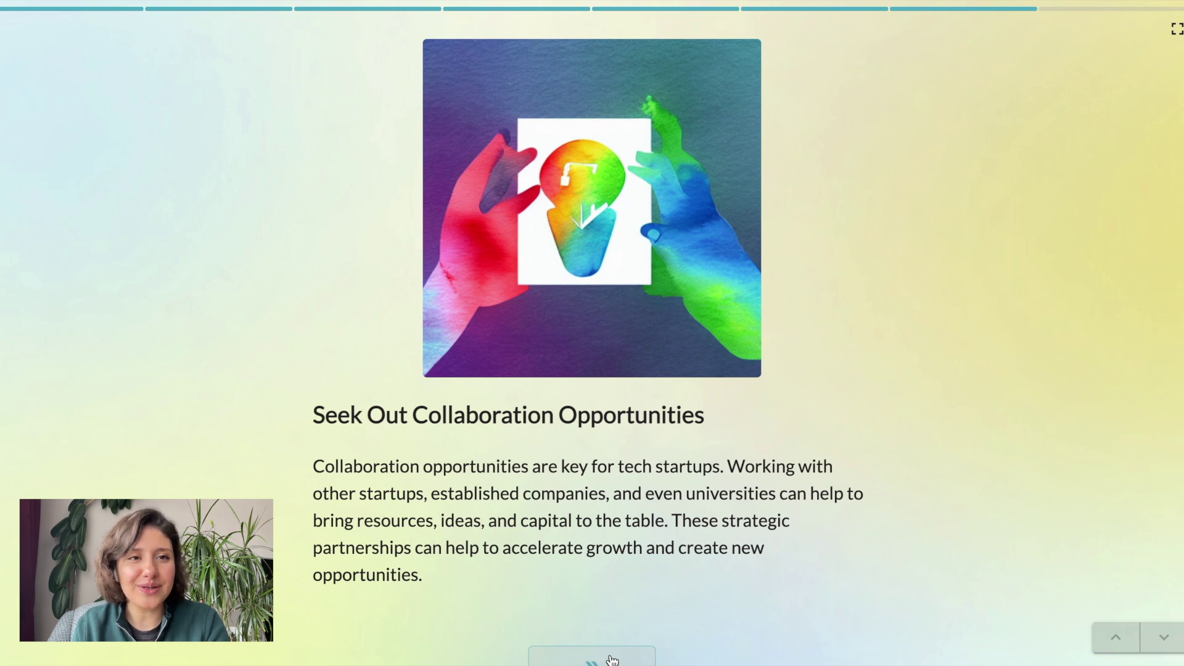